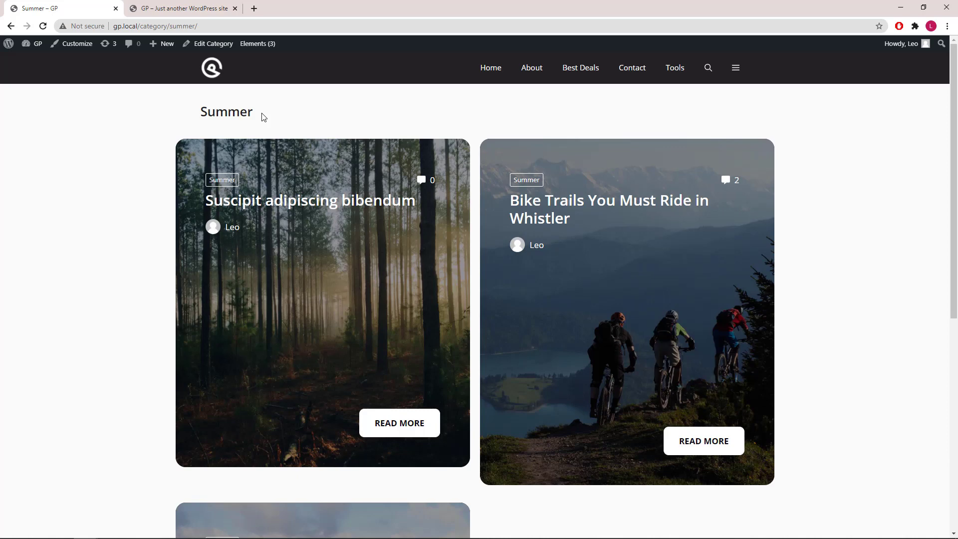
Look over the finished demo site's home page grid, then close its tab to leave the plain tutorial blog.
left_click(212, 70)
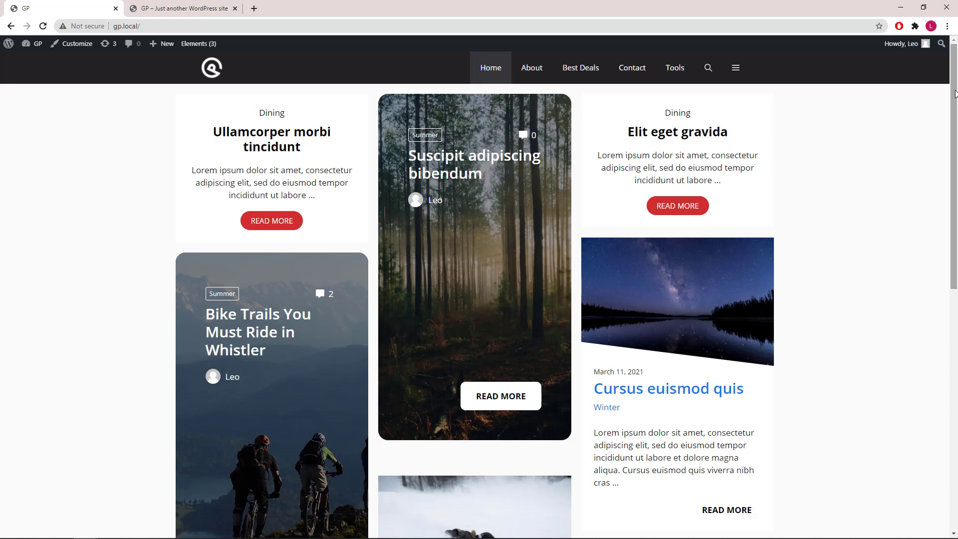
left_click_drag(955, 94, 954, 46)
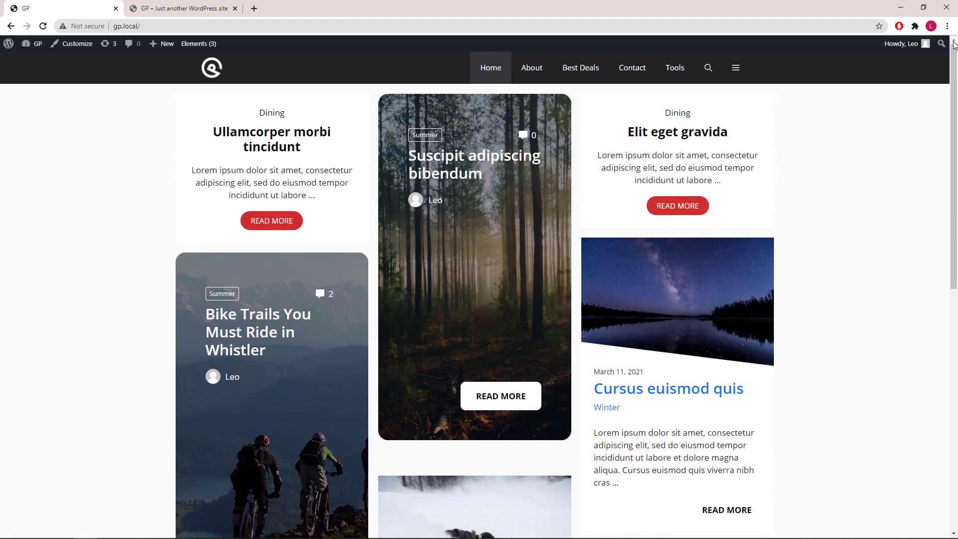
left_click(115, 9)
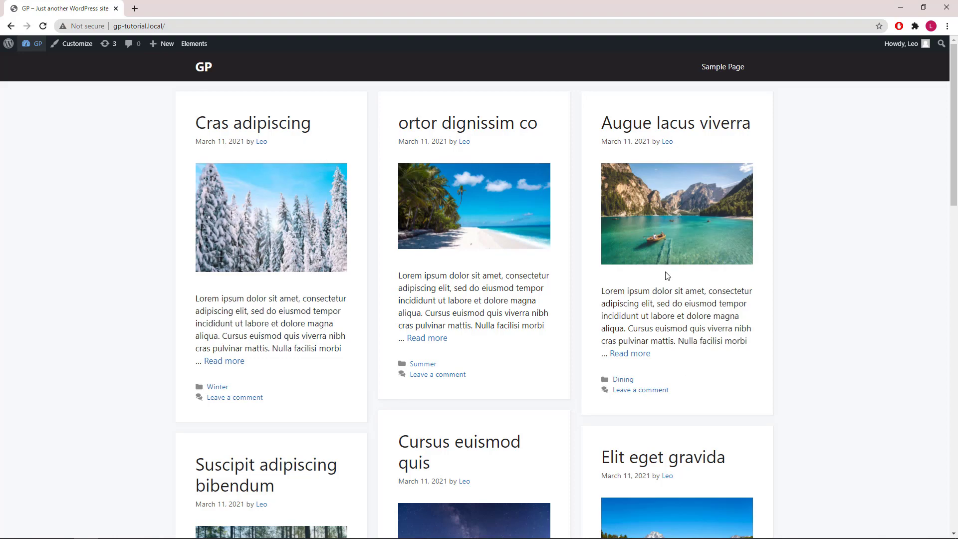
Scroll through the plain blog grid, then open the GP Dashboard in a new admin tab.
scroll(668, 276, "down", 7)
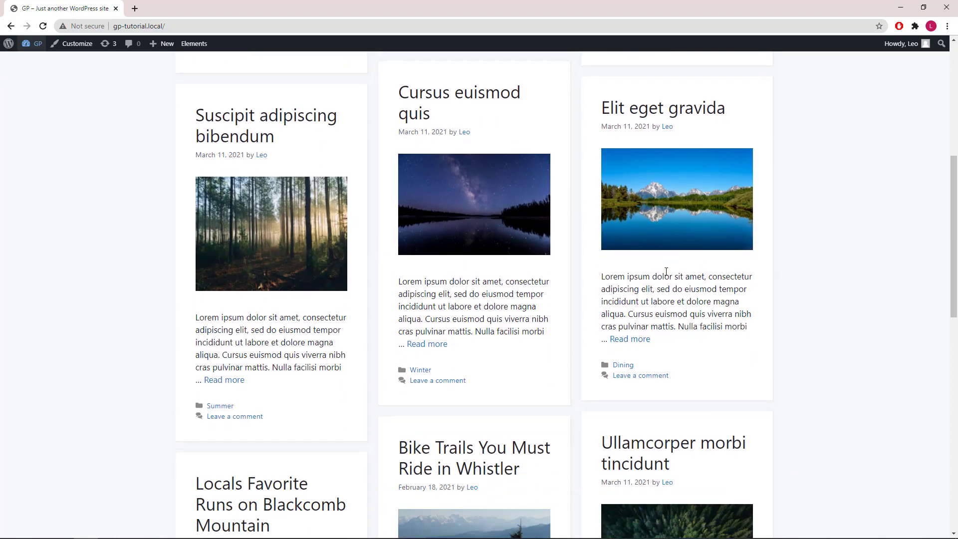
scroll(666, 272, "up", 7)
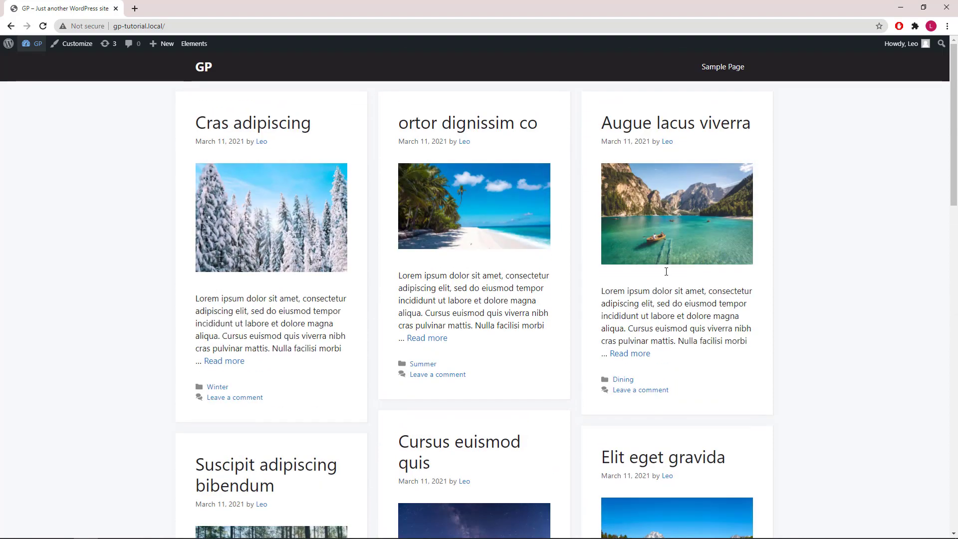
left_click(30, 60, "ctrl+shift")
Check Installed Plugins for GP Premium, then view the Dining, Summer, Uncategorized and Winter post categories.
mouse_move(40, 217)
left_click(86, 217)
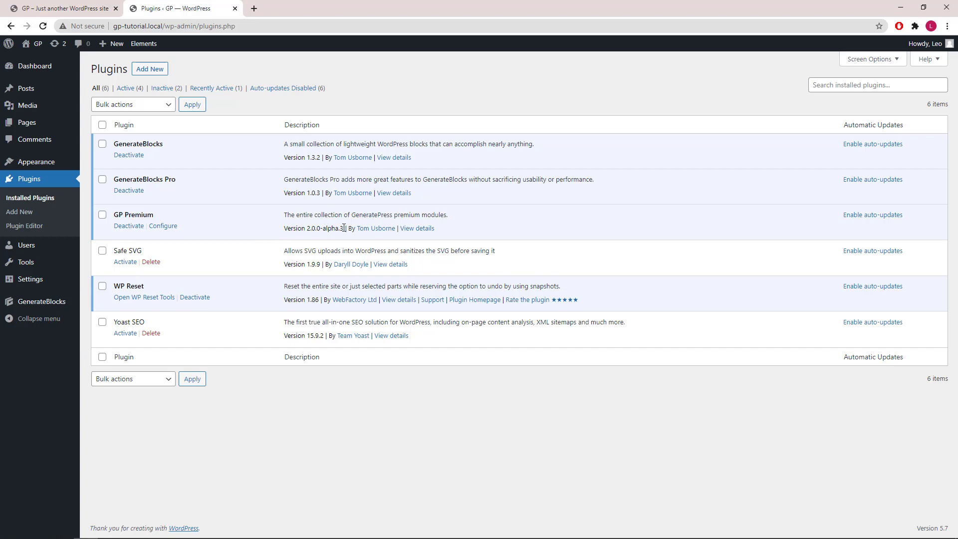
mouse_move(30, 90)
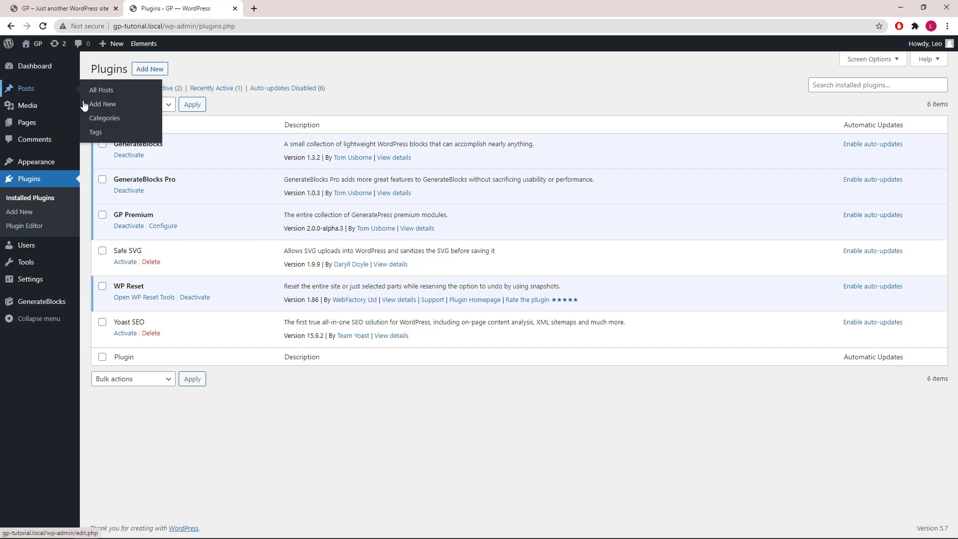
left_click(103, 120)
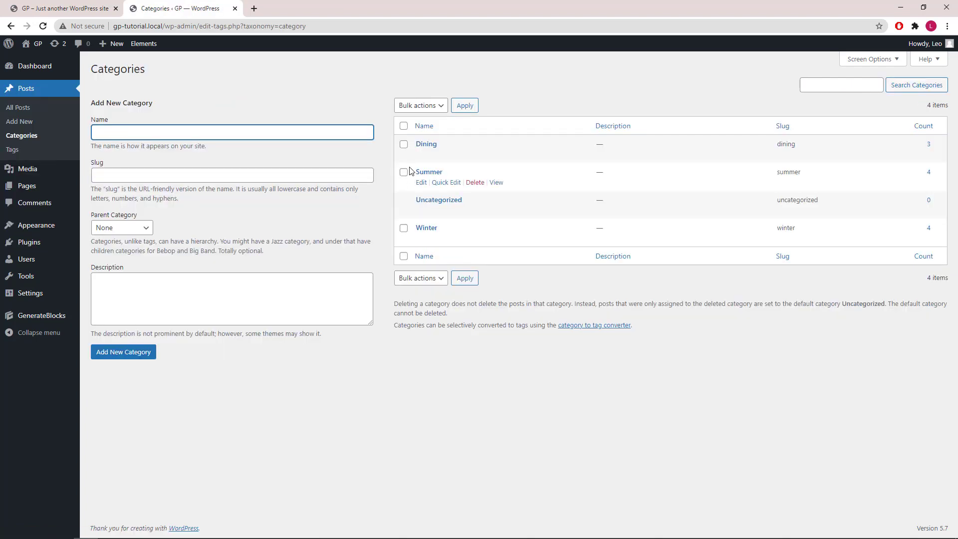
mouse_move(422, 160)
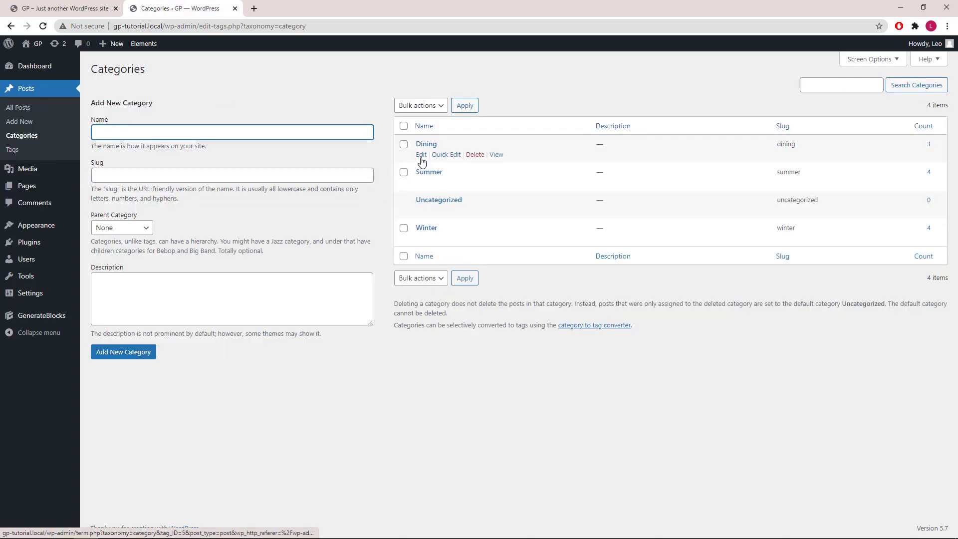
mouse_move(420, 240)
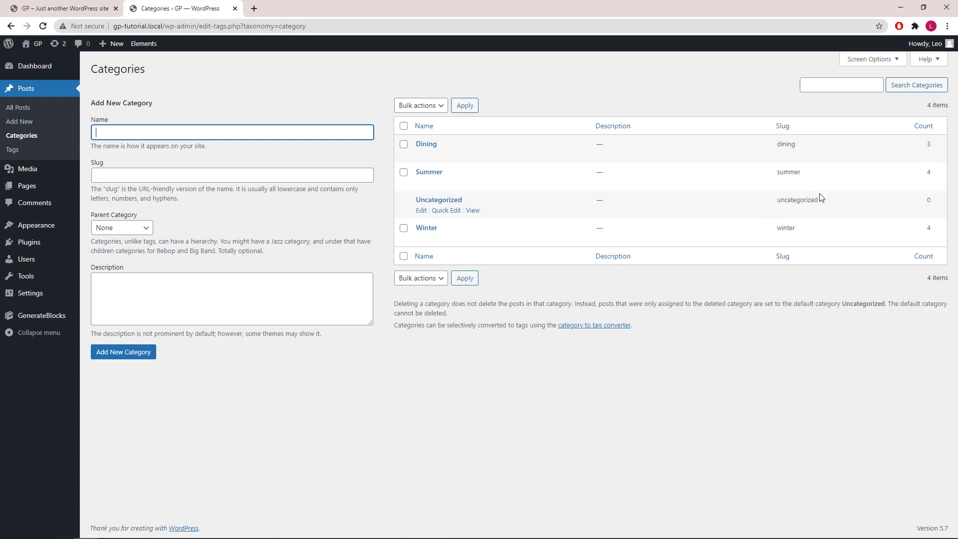
List the GeneratePress Elements (Dining, Global, Summer templates) and open Global Content Template's editor in a new tab.
left_click(133, 46)
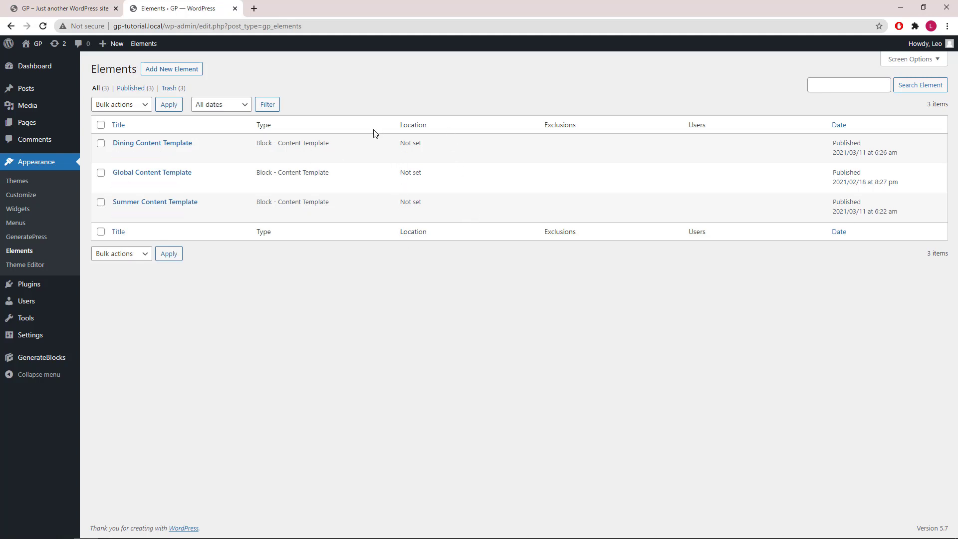
left_click(64, 9)
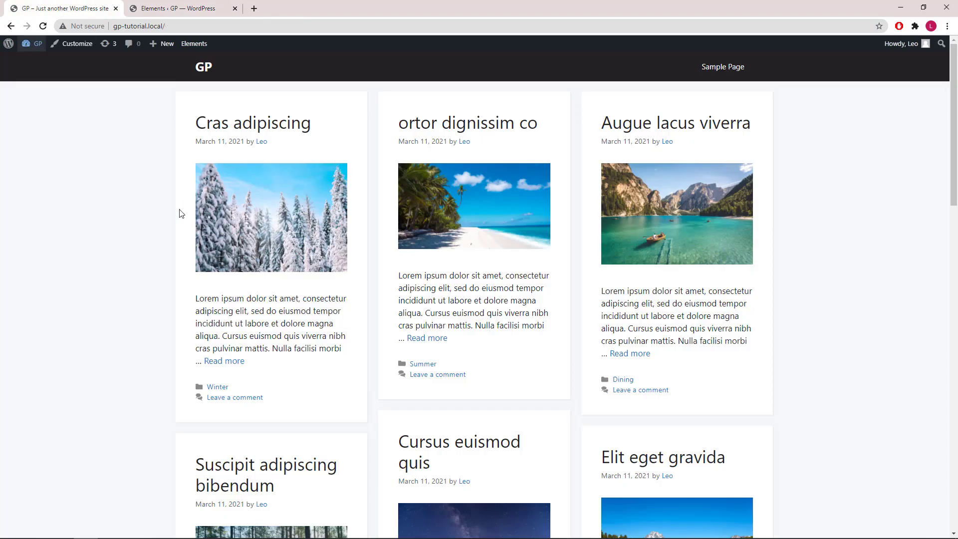
left_click(207, 10)
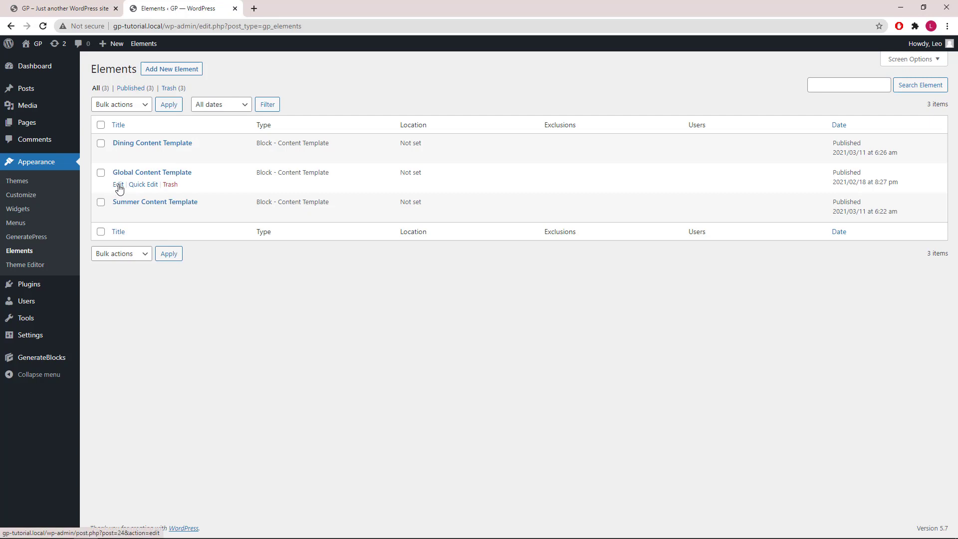
left_click(119, 185, "ctrl")
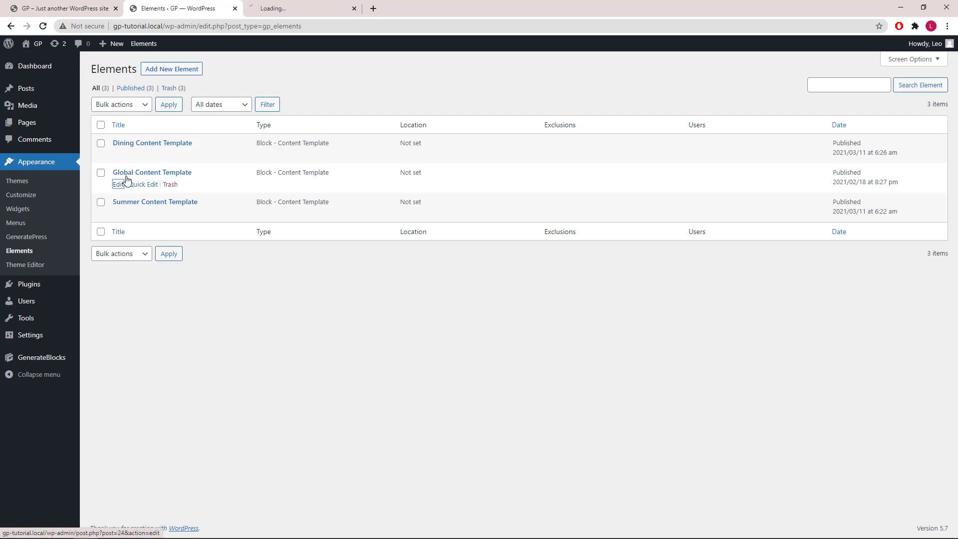
Set Global Content Template locations to Blog and Post Category Archive (All Categories), then save.
left_click(310, 11)
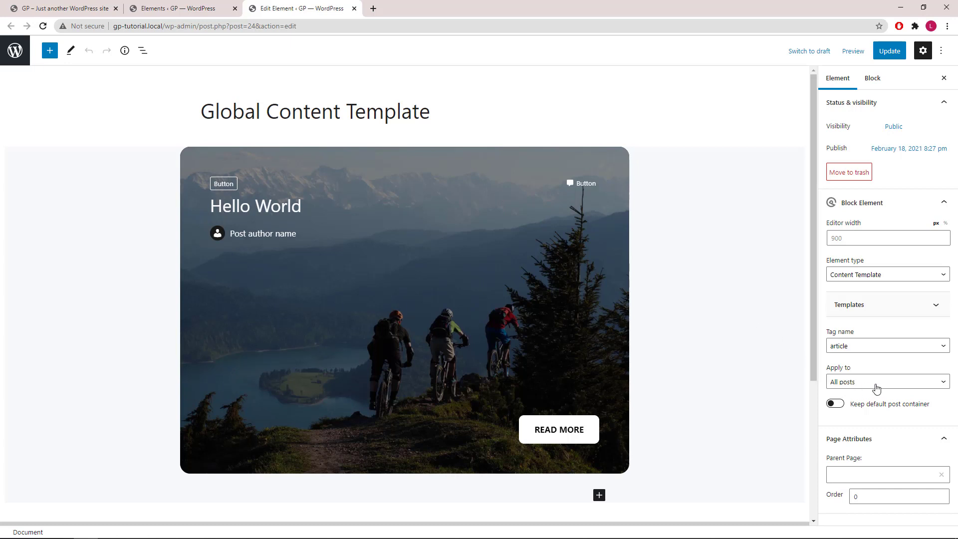
scroll(726, 338, "down", 4)
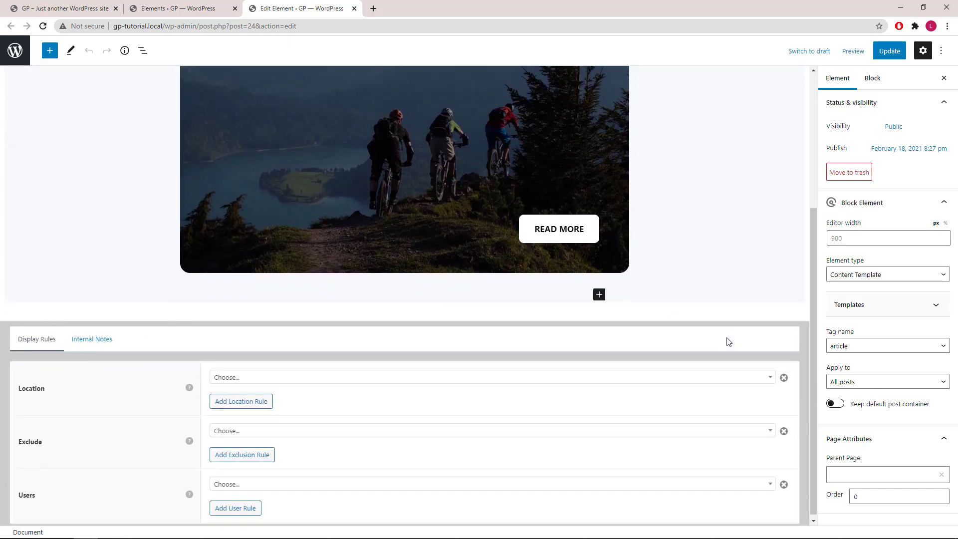
left_click(441, 379)
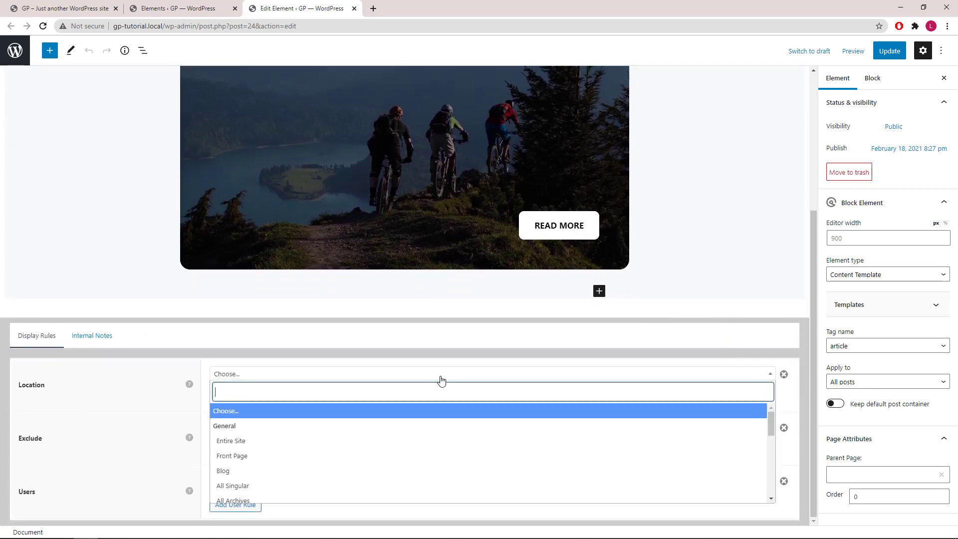
left_click(327, 472)
left_click(248, 401)
left_click(262, 397)
scroll(277, 429, "down", 5)
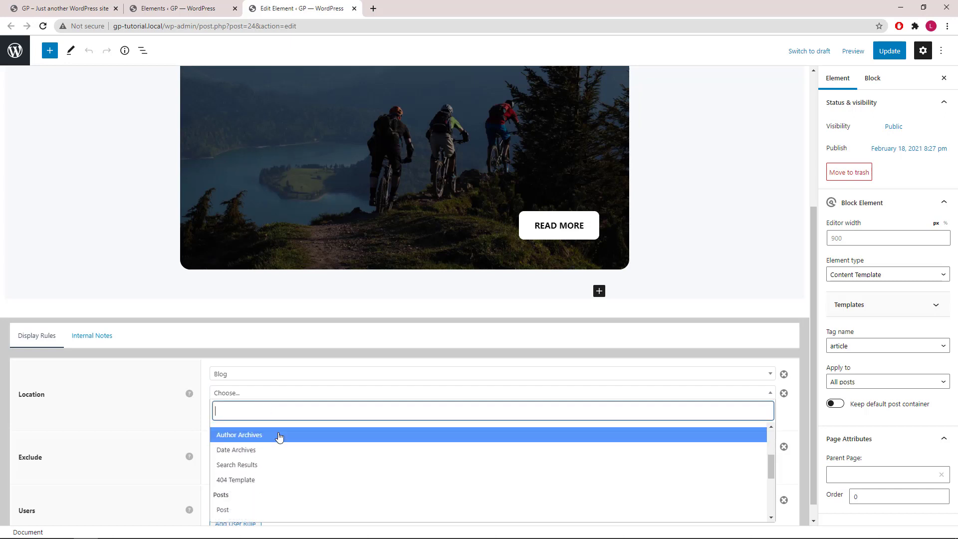
scroll(278, 438, "down", 2)
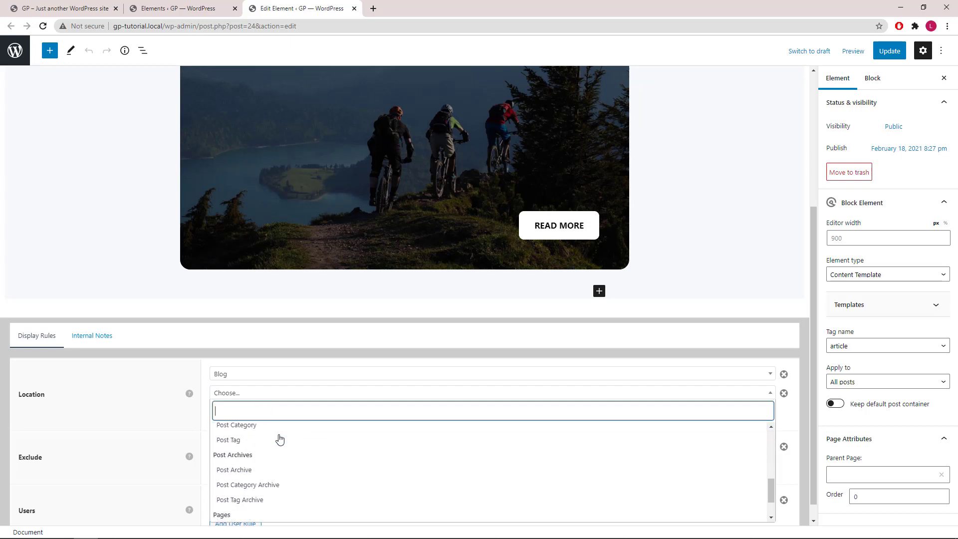
left_click(280, 486)
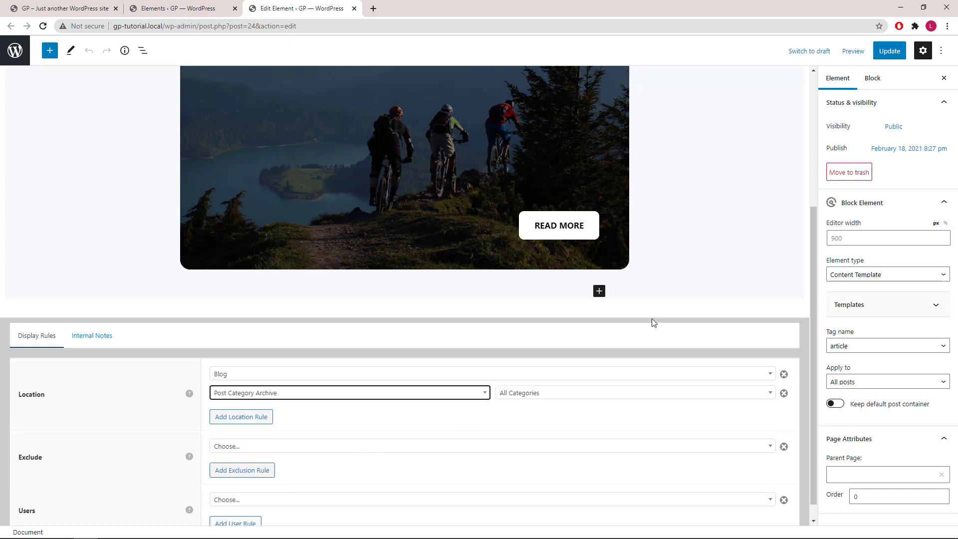
scroll(659, 307, "up", 4)
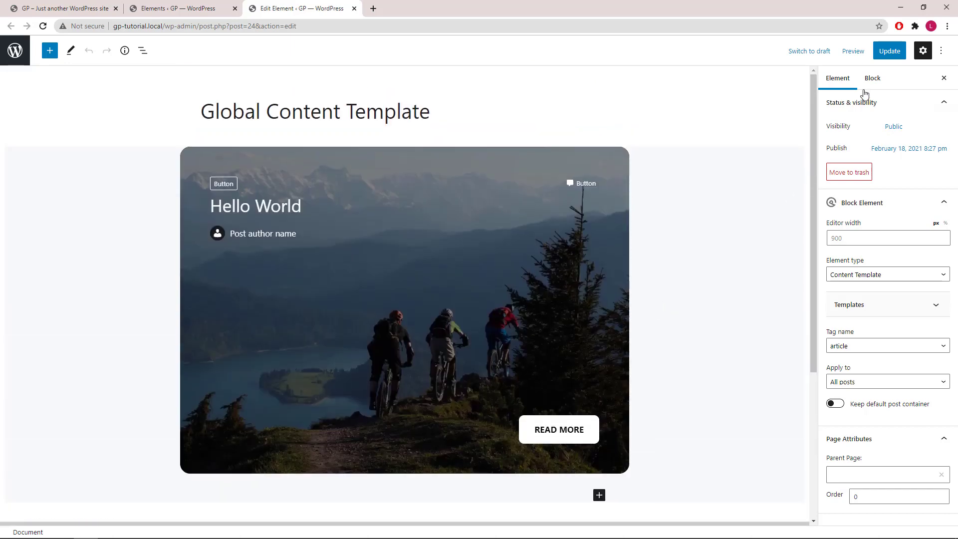
left_click(882, 54)
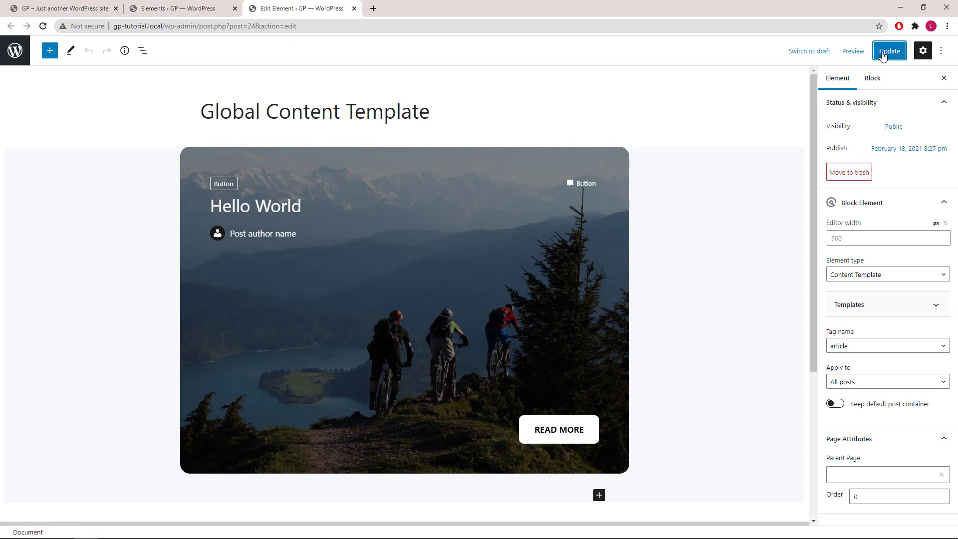
Reload the blog front page to see the new image-overlay post cards.
left_click(78, 11)
right_click(102, 162)
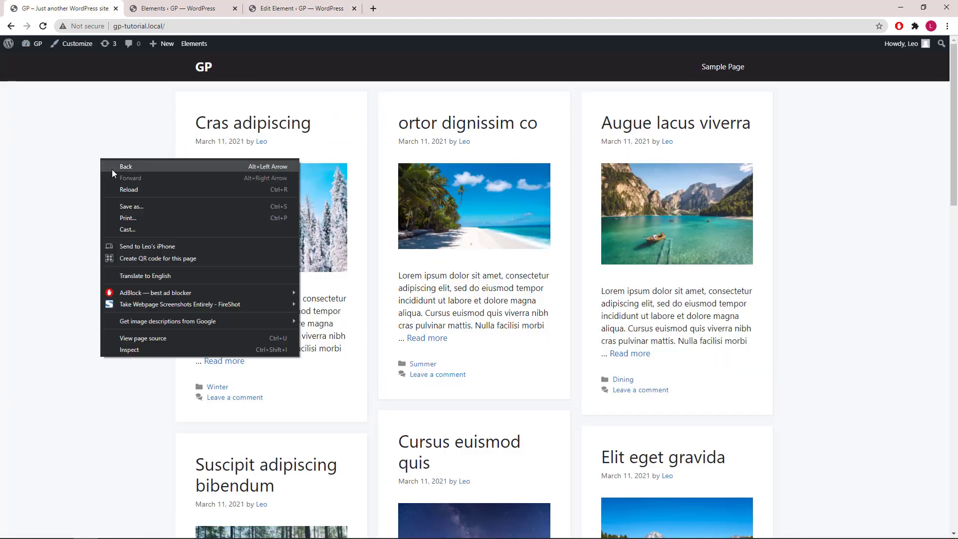
left_click(122, 188)
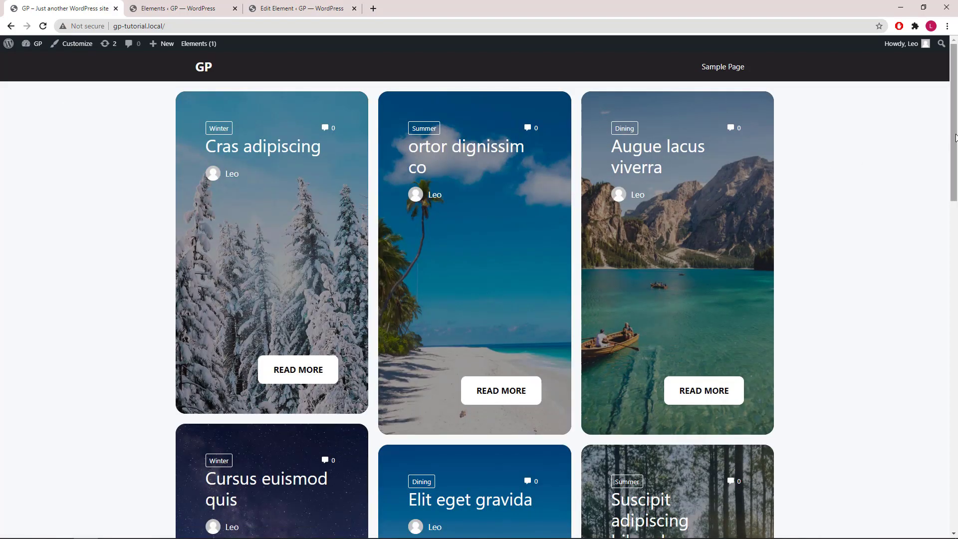
mouse_move(955, 137)
left_mouse_down()
mouse_move(950, 360)
mouse_move(942, 128)
left_mouse_up()
Check the Summer and Winter category archives also show the overlay cards, returning to the blog each time.
left_click(418, 128)
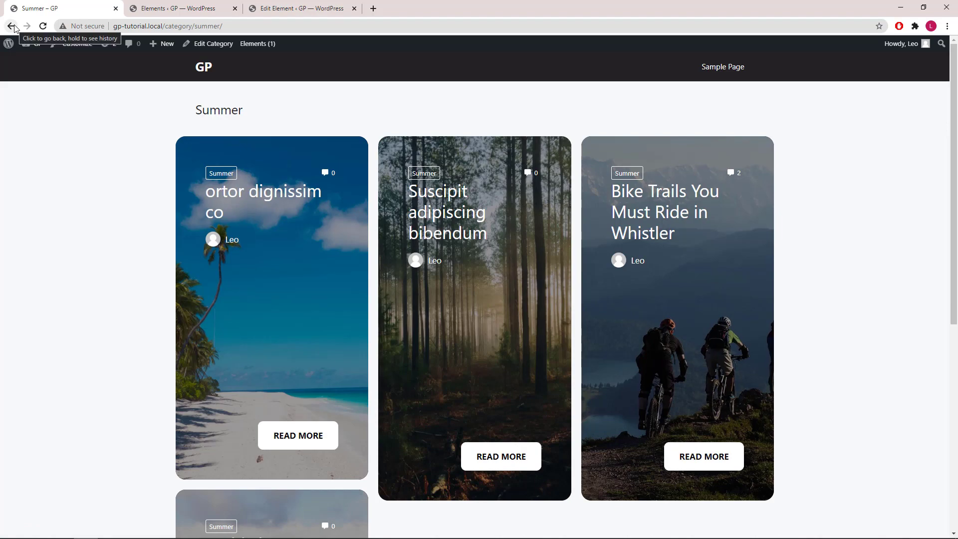
left_click(34, 42)
left_click(215, 129)
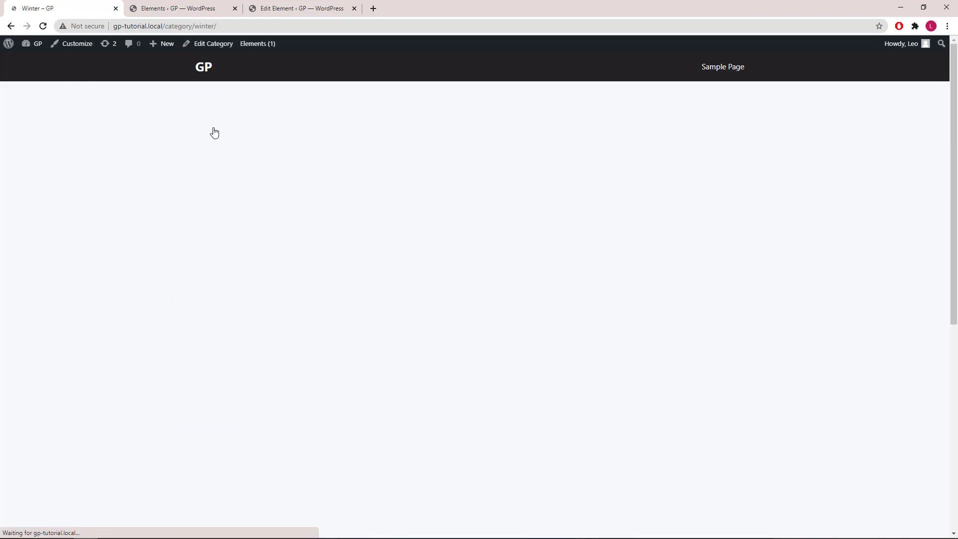
left_click(10, 26)
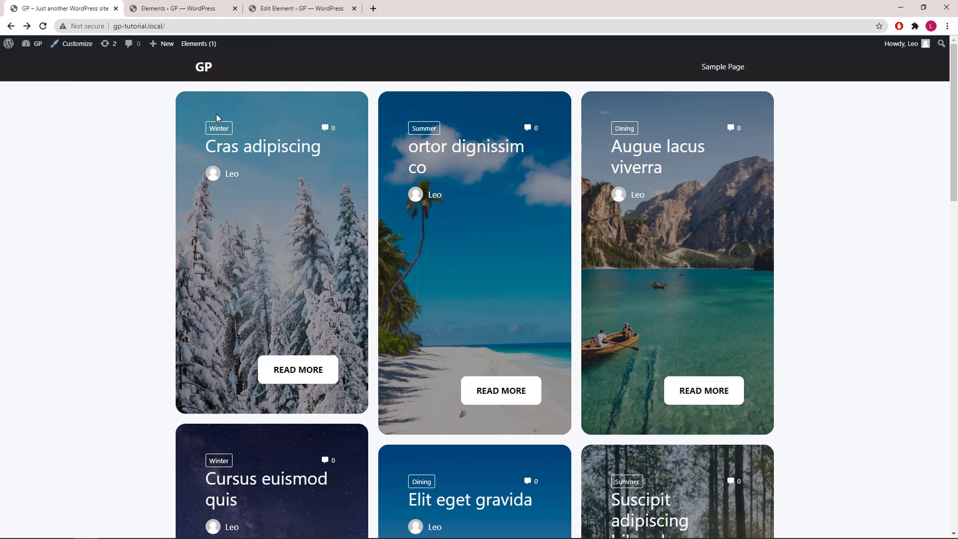
Reload the Elements list to see Global's Blog location, then open Summer Content Template's editor.
left_click(182, 9)
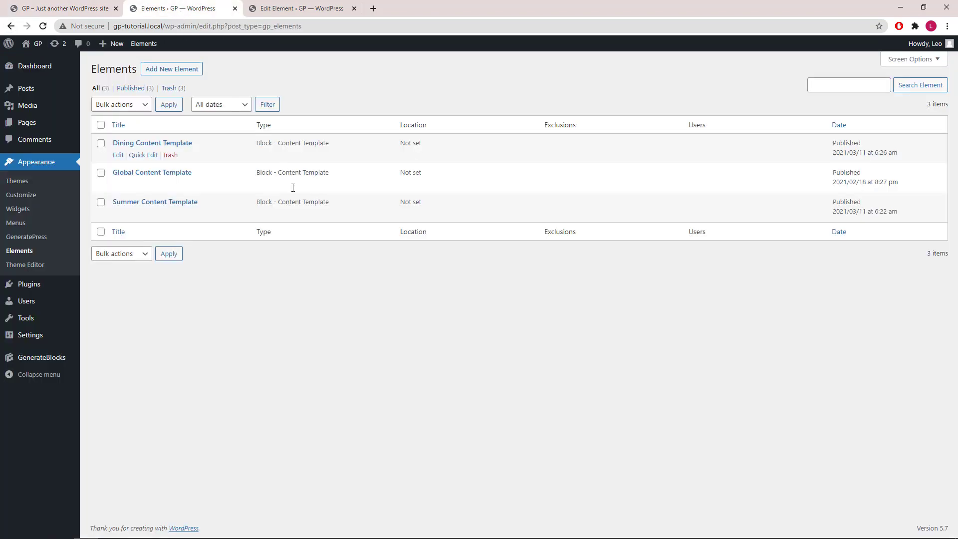
right_click(334, 272)
left_click(362, 302)
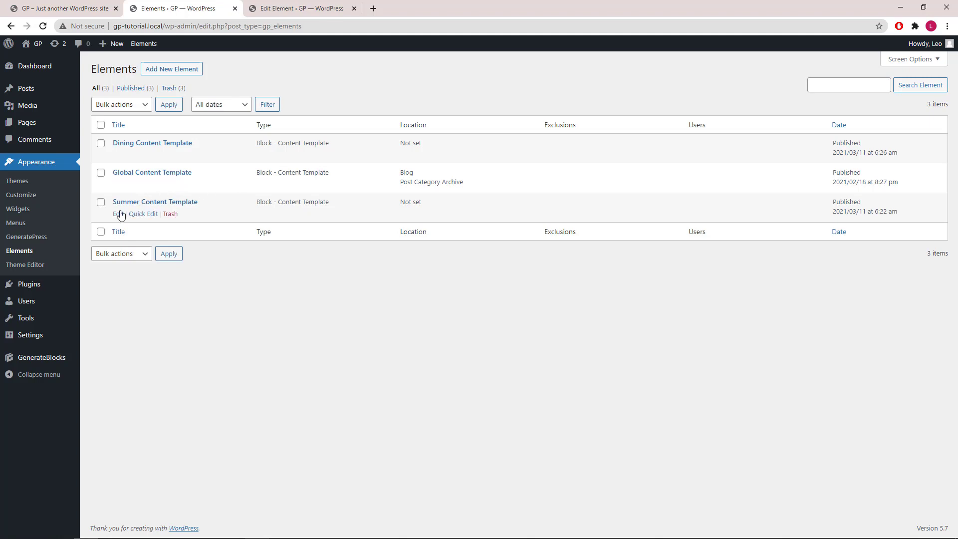
middle_click(118, 214)
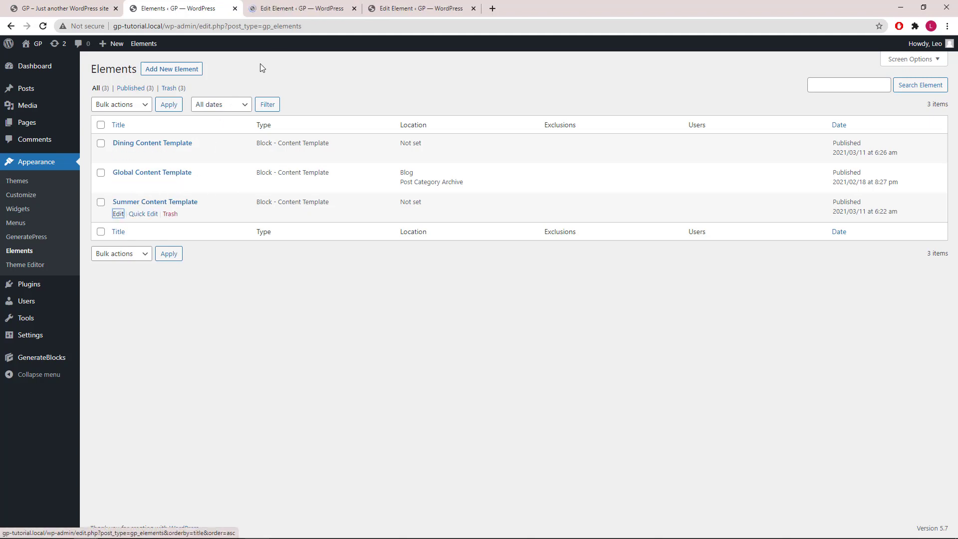
left_click(288, 13)
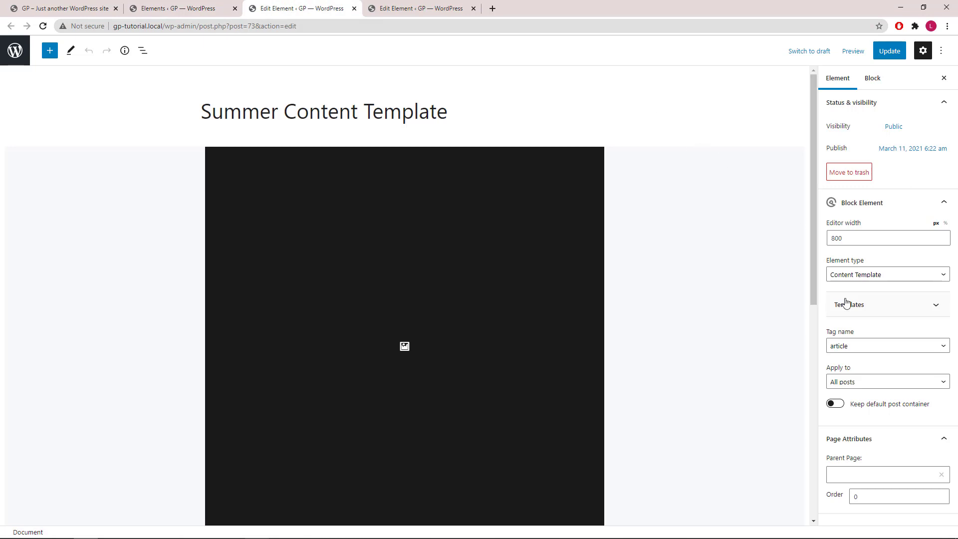
Make Summer Content Template apply to Posts with term, taxonomy category, term 'summer'.
left_click(864, 387)
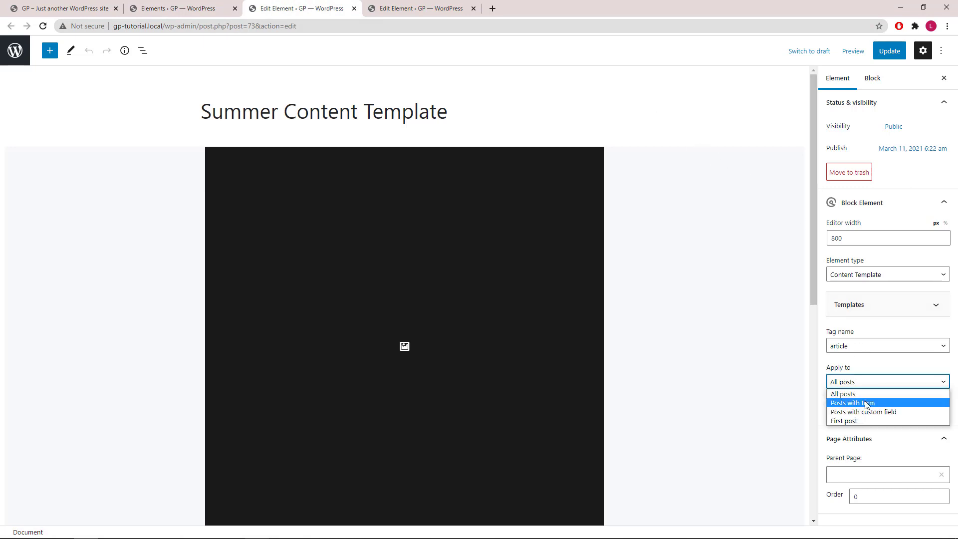
left_click(864, 402)
left_click(858, 417)
left_click(857, 439)
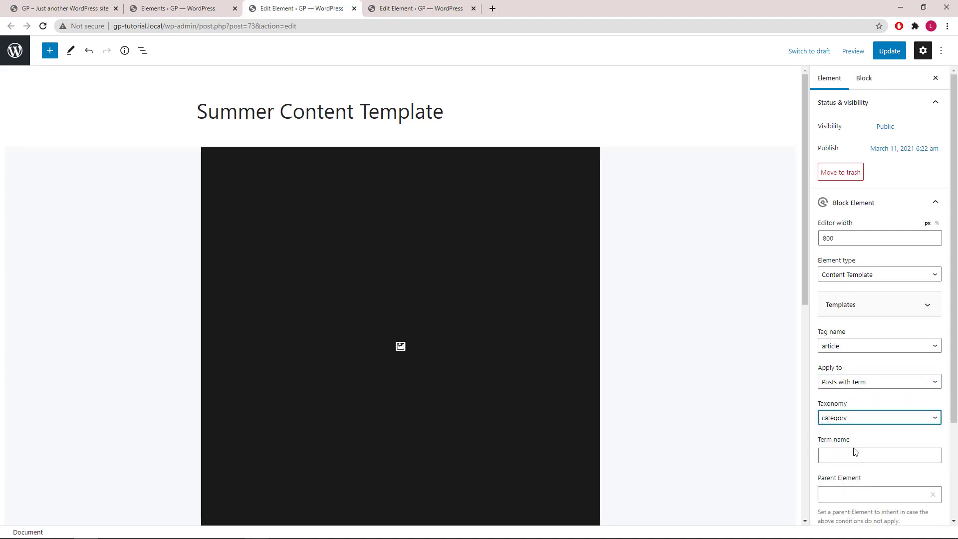
left_click(854, 449)
type("summer")
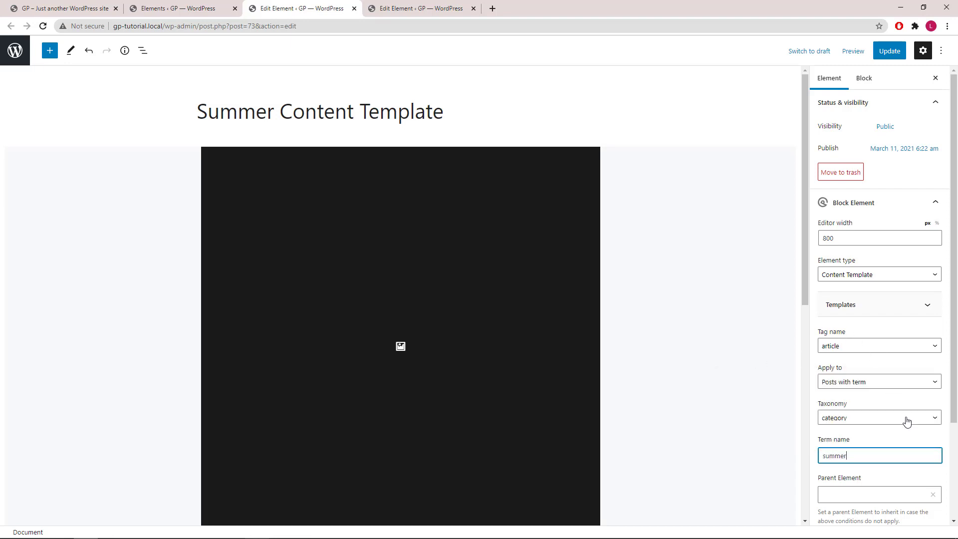
scroll(906, 422, "down", 2)
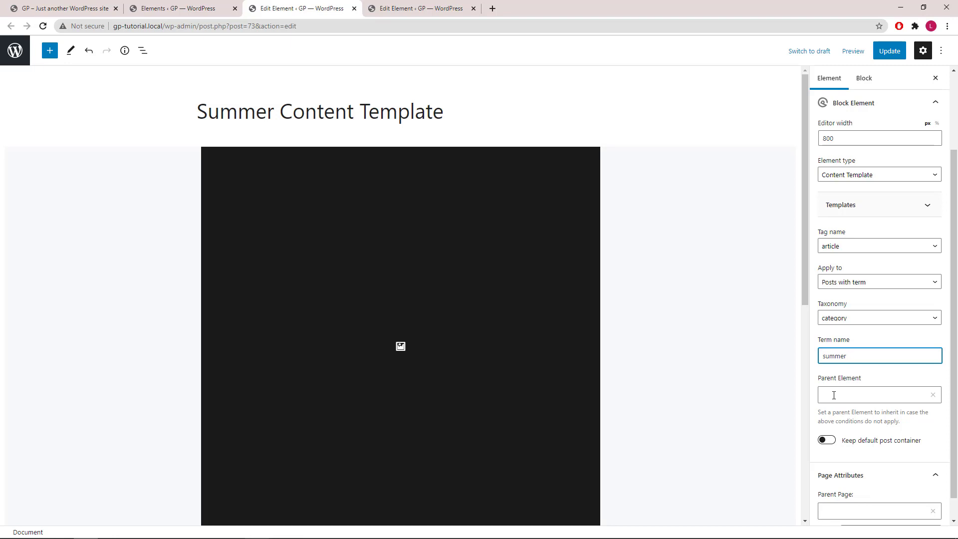
Set Global Content Template as the Summer template's parent element and save it.
left_click(838, 395)
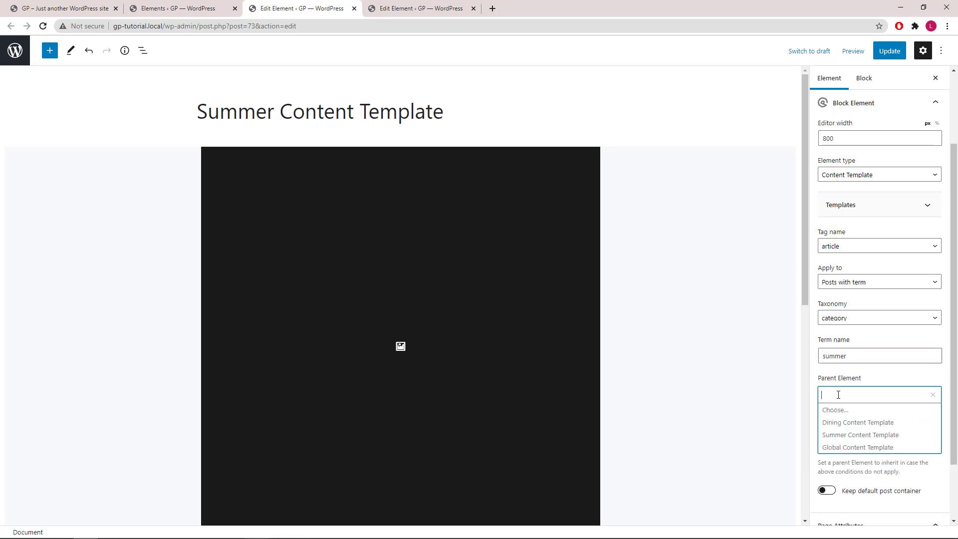
left_click(844, 448)
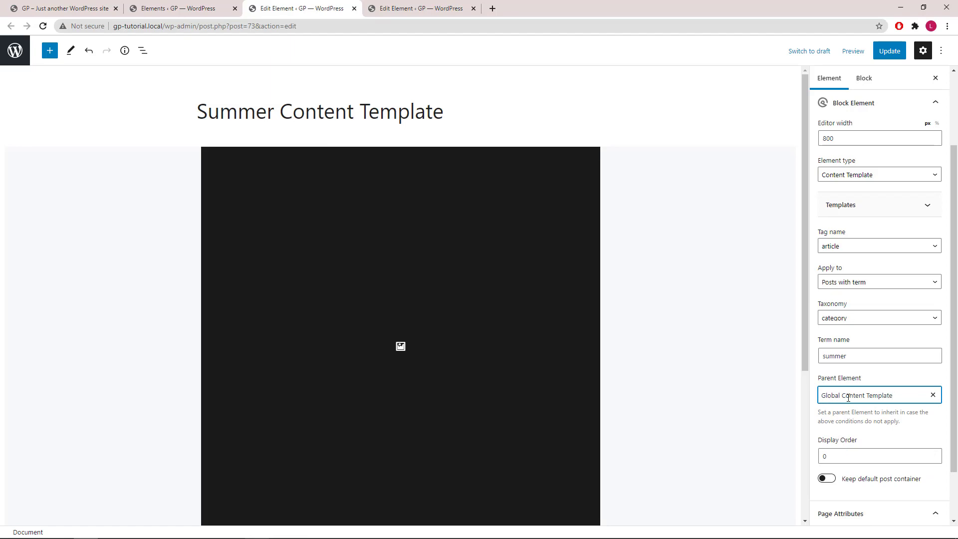
left_click(449, 8)
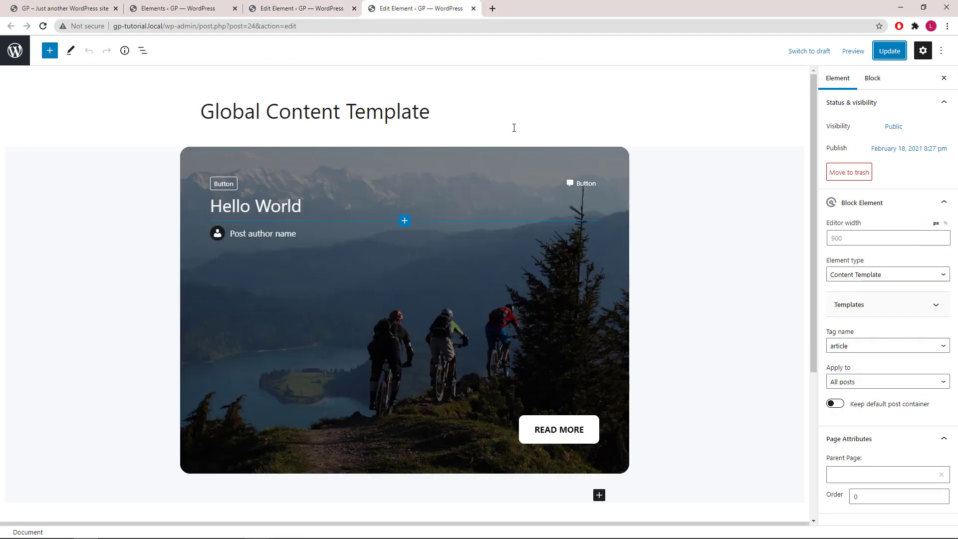
scroll(528, 165, "down", 5)
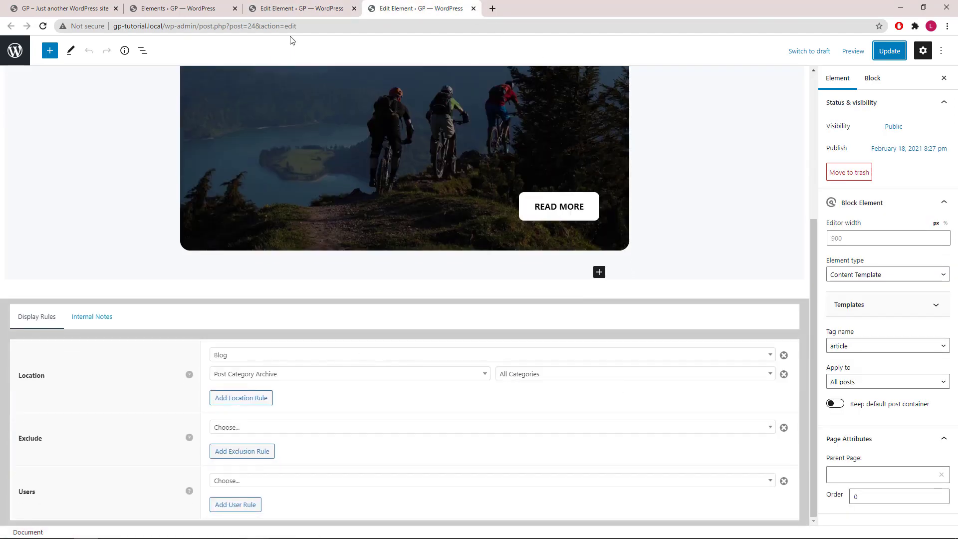
left_click(294, 9)
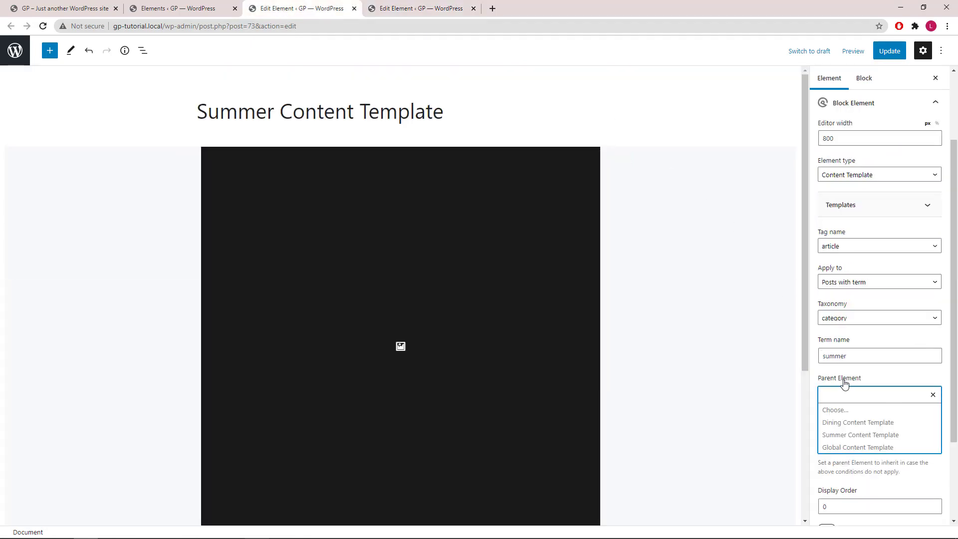
left_click(848, 446)
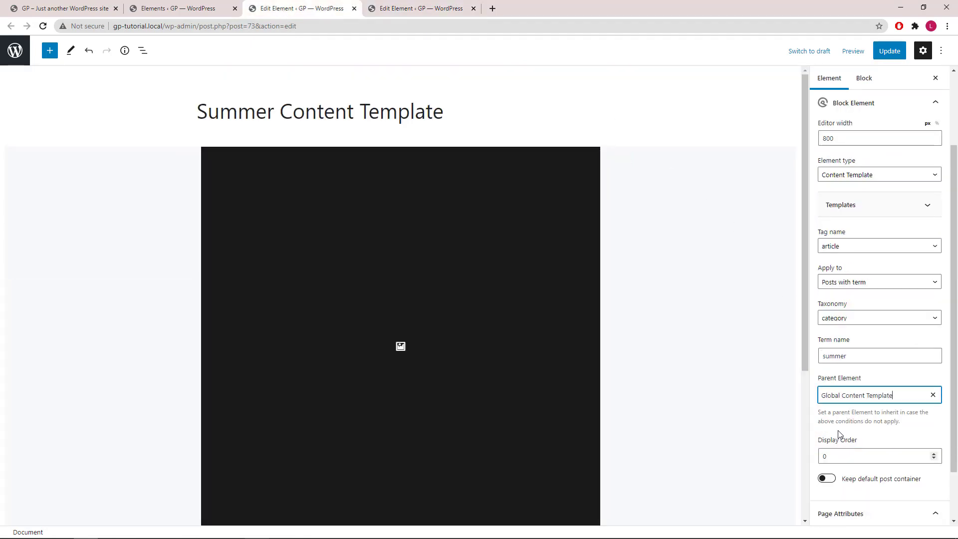
left_click_drag(804, 343, 654, 494)
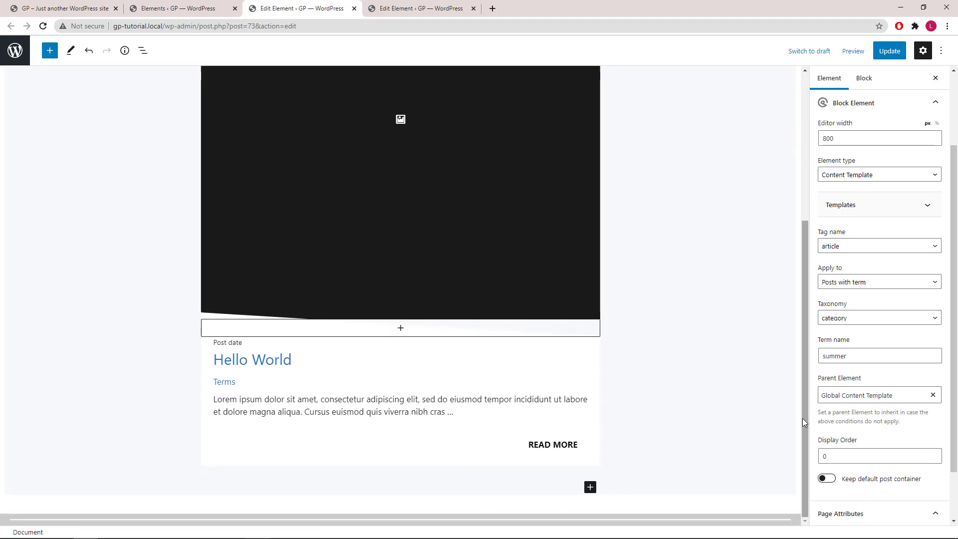
left_click(882, 52)
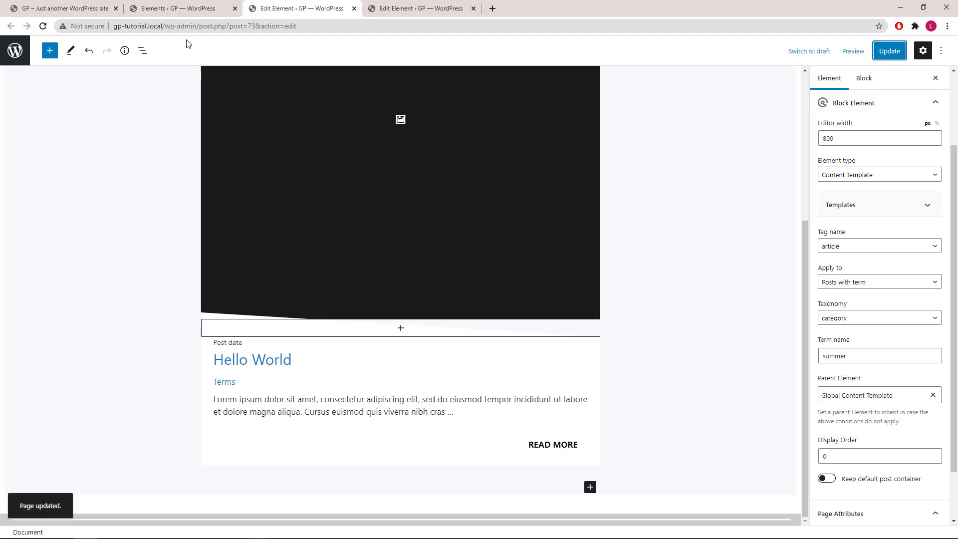
Reload the blog to see Summer posts as white cards with image, date, title and excerpt, including the Summer archive.
left_click(70, 10)
right_click(137, 148)
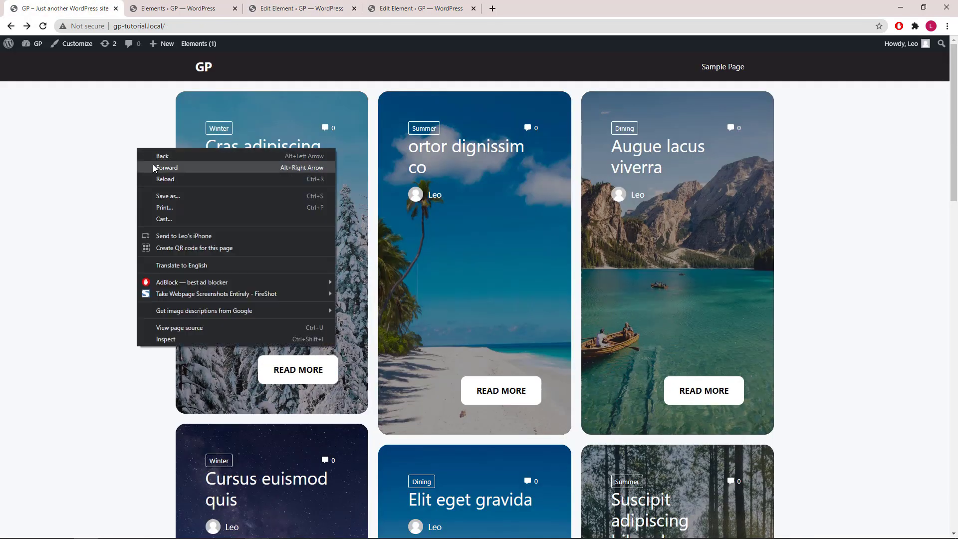
left_click(162, 180)
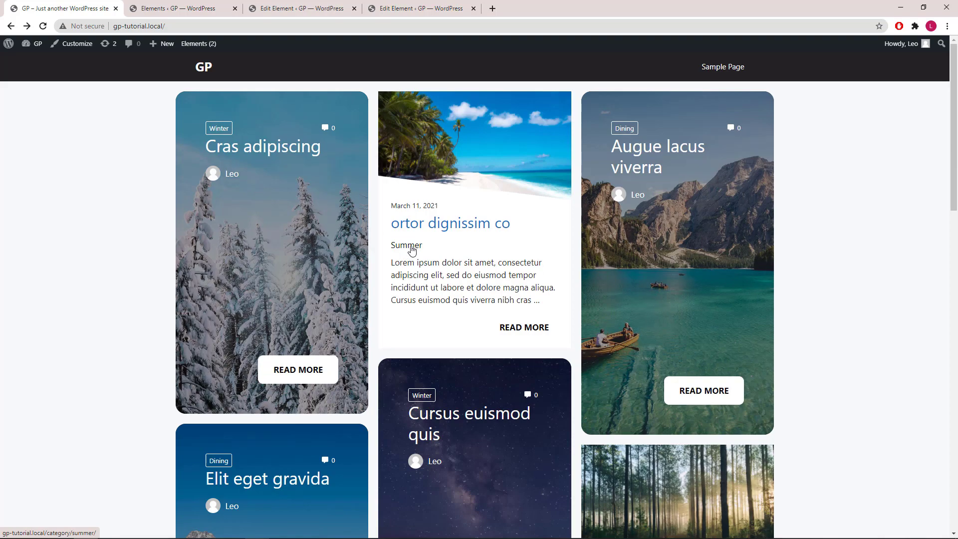
scroll(609, 316, "down", 6)
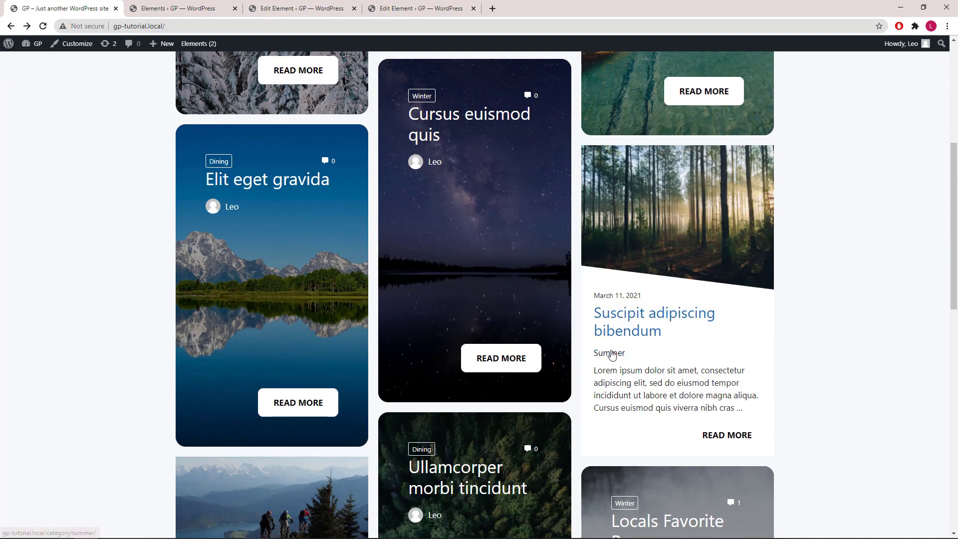
scroll(612, 354, "down", 7)
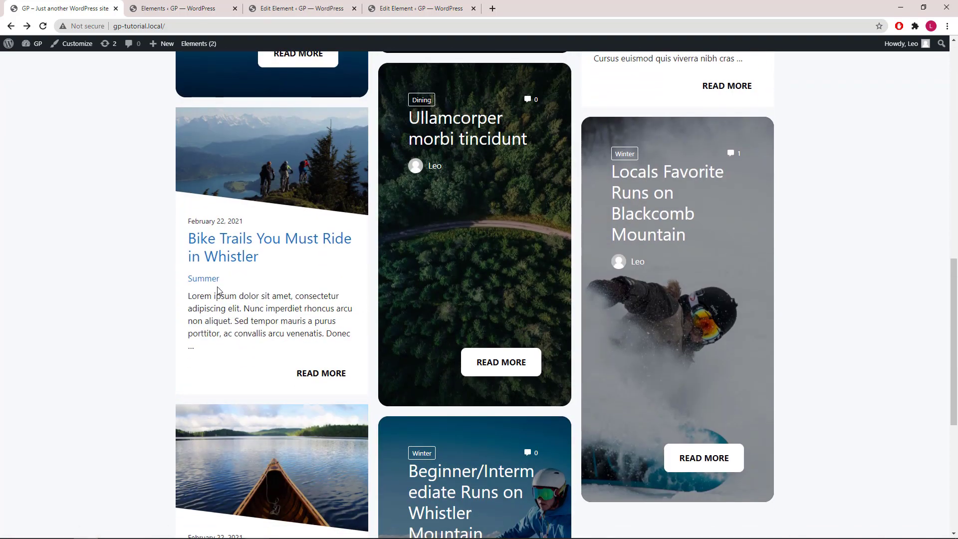
scroll(493, 343, "up", 6)
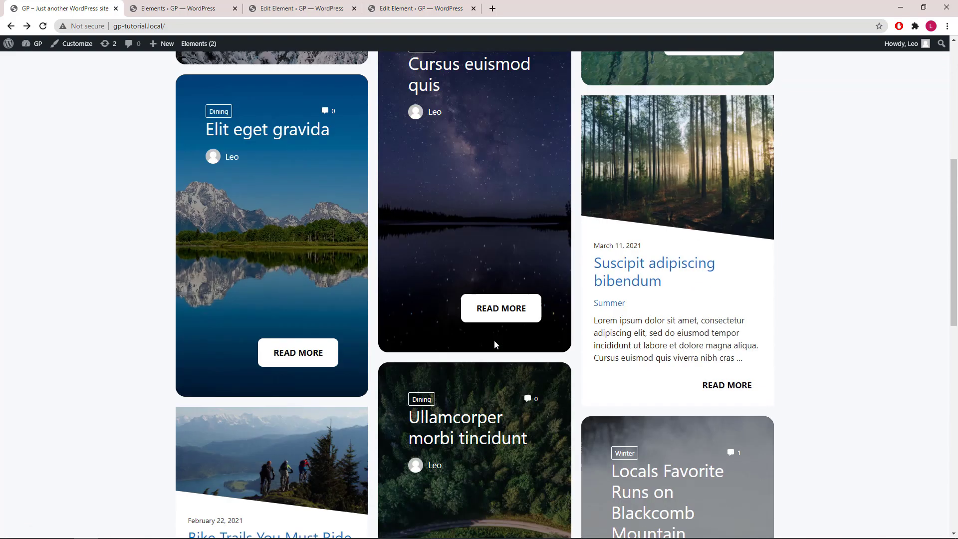
scroll(494, 339, "up", 7)
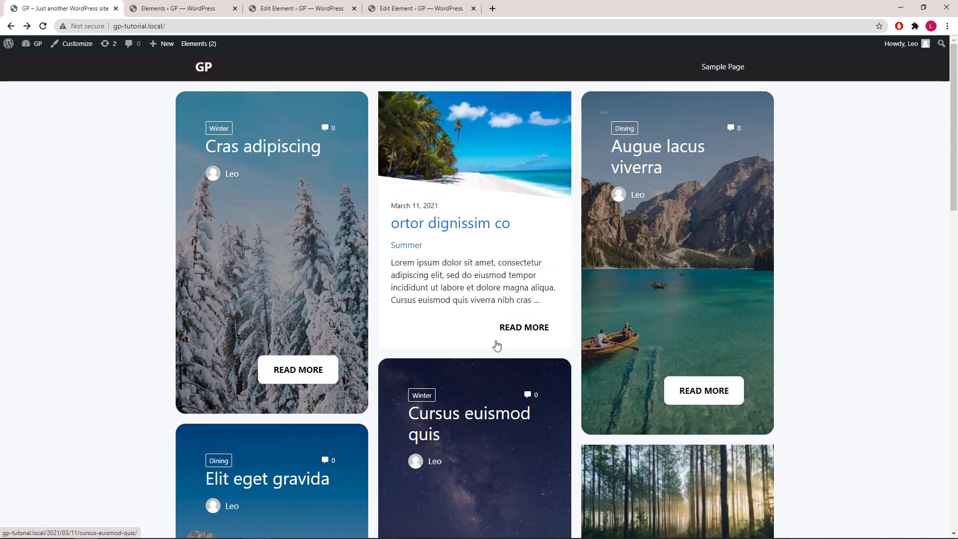
left_click(419, 246)
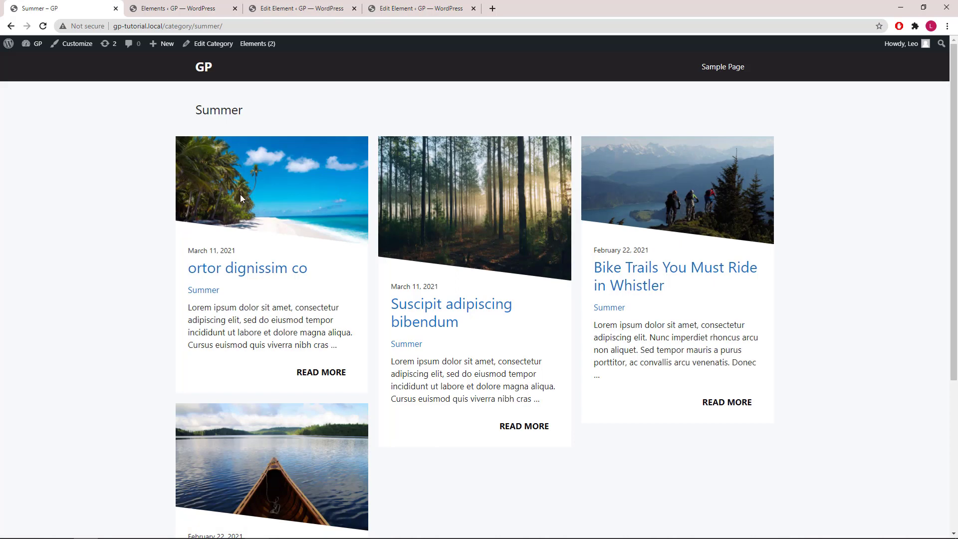
left_click(13, 27)
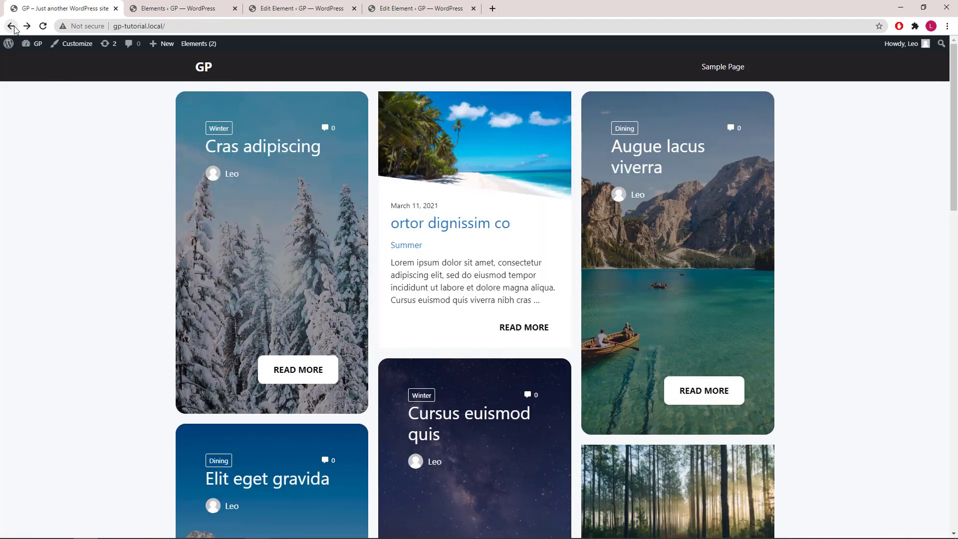
Reload Elements to see Summer nested as 'Inherit from parent', then open Dining Content Template's editor.
left_click(144, 11)
right_click(297, 271)
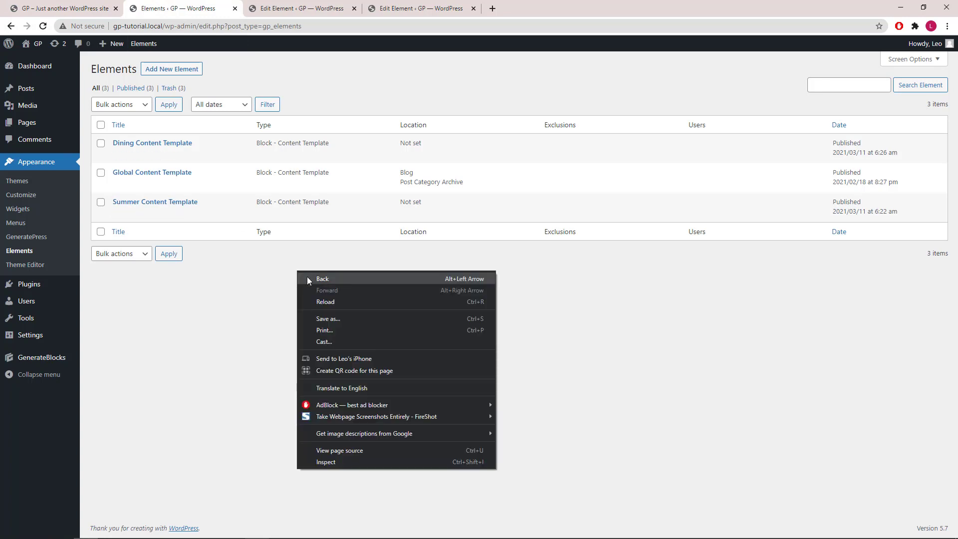
left_click(327, 301)
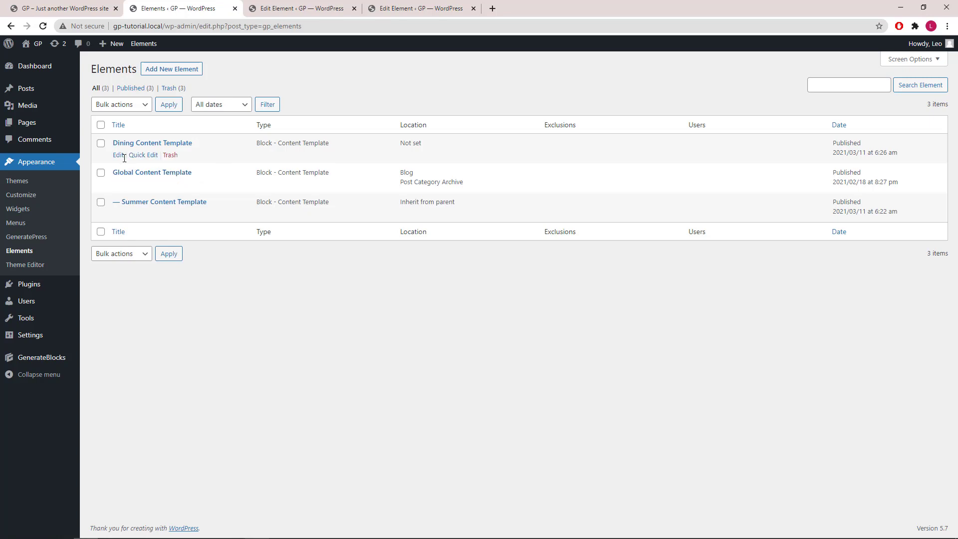
left_click(118, 155, "ctrl")
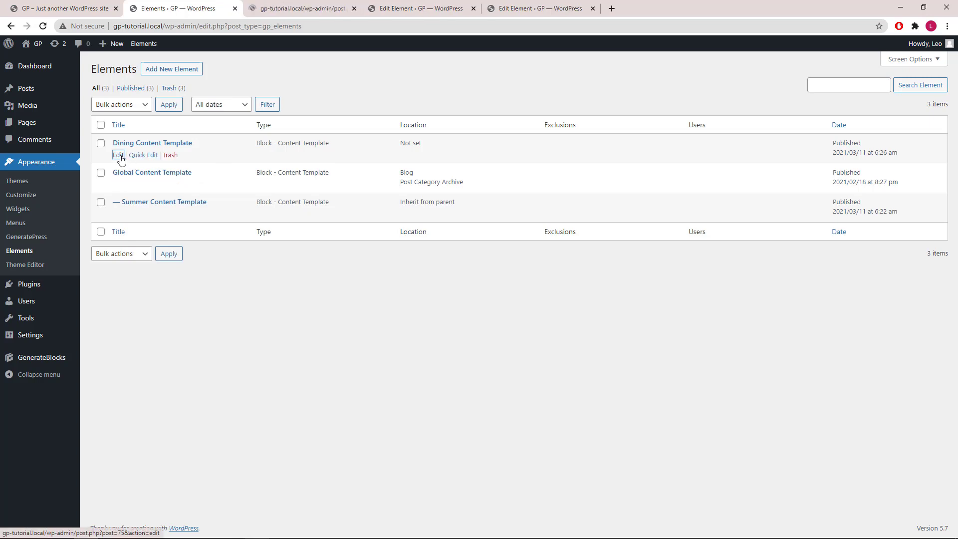
Restrict the Dining Content Template to posts with the category term 'dining'.
left_click(296, 13)
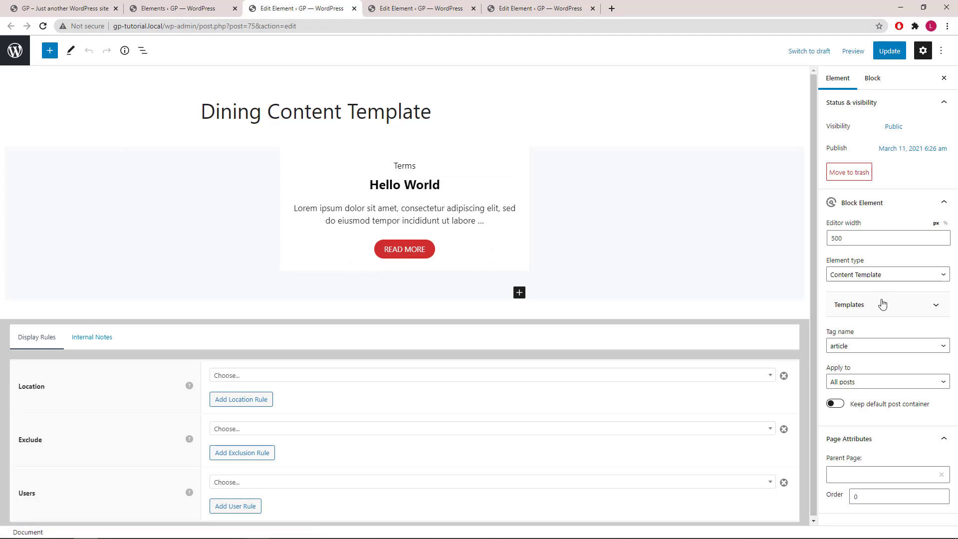
left_click(893, 383)
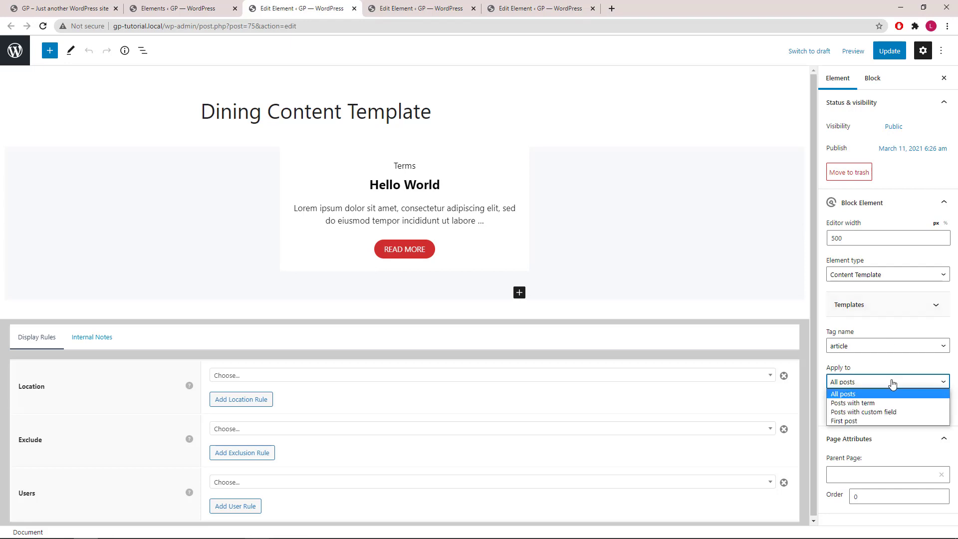
left_click(875, 404)
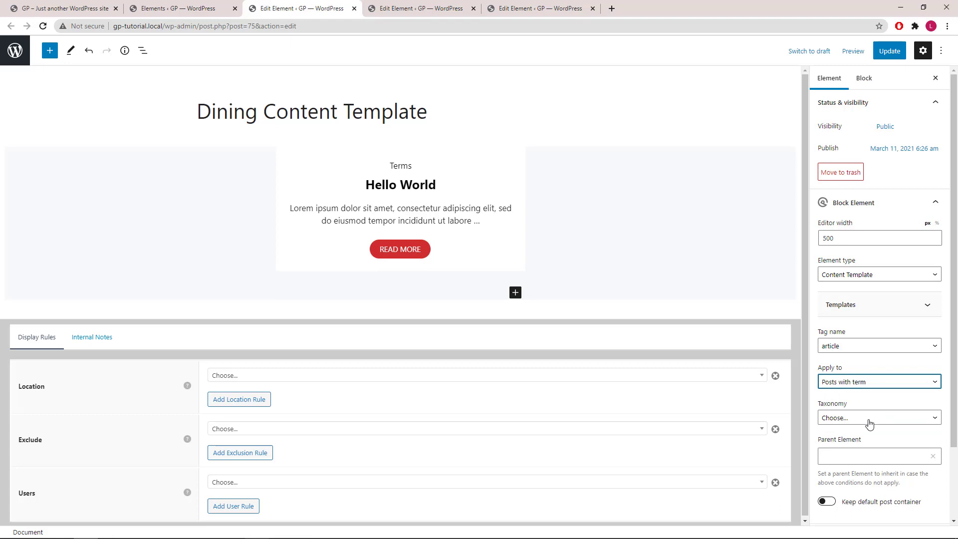
left_click(867, 420)
left_click(863, 439)
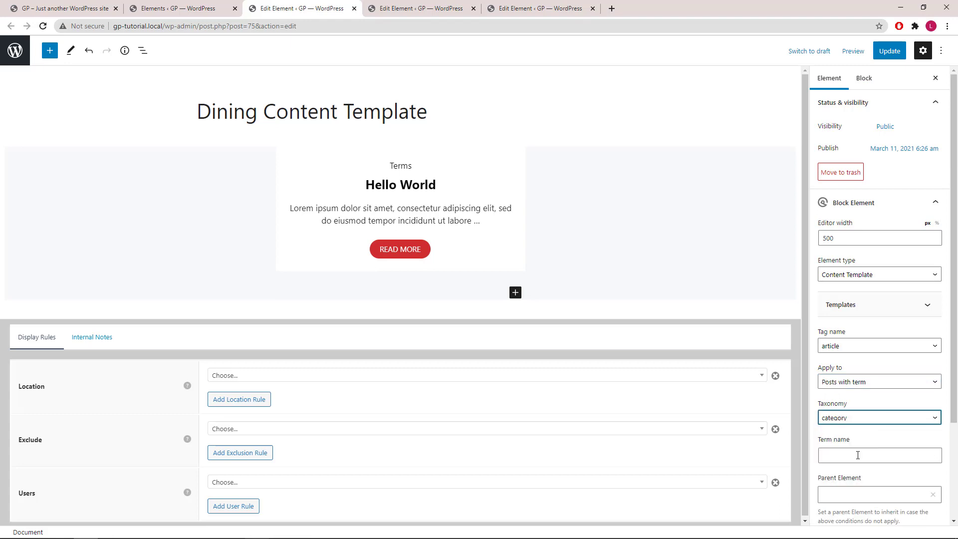
left_click(857, 455)
type("dinin")
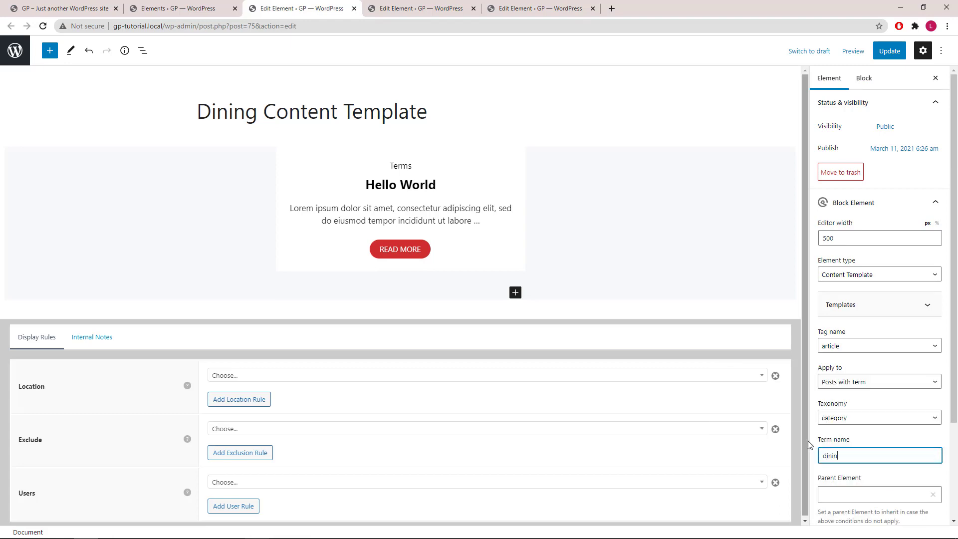
type("g")
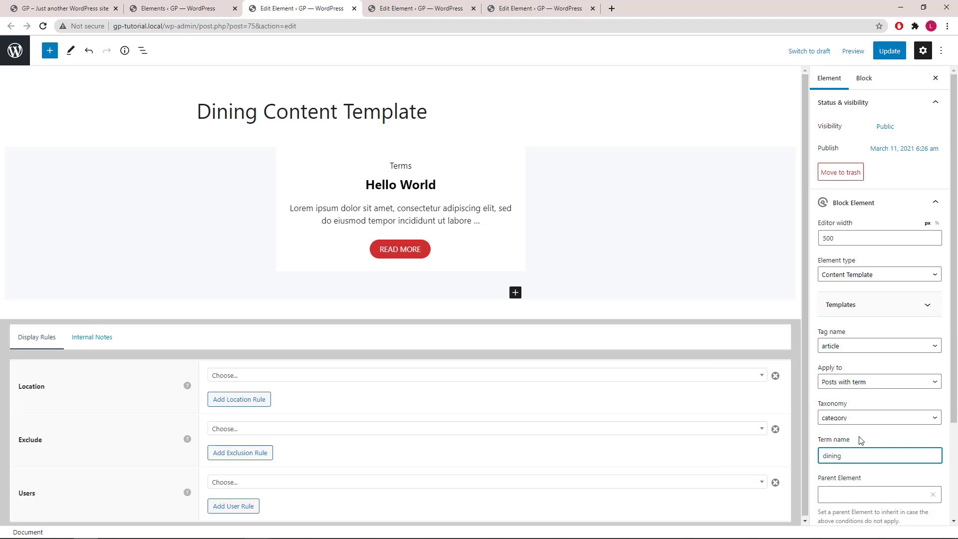
scroll(860, 439, "down", 2)
Make Global Content Template its parent element and save the template.
left_click(861, 396)
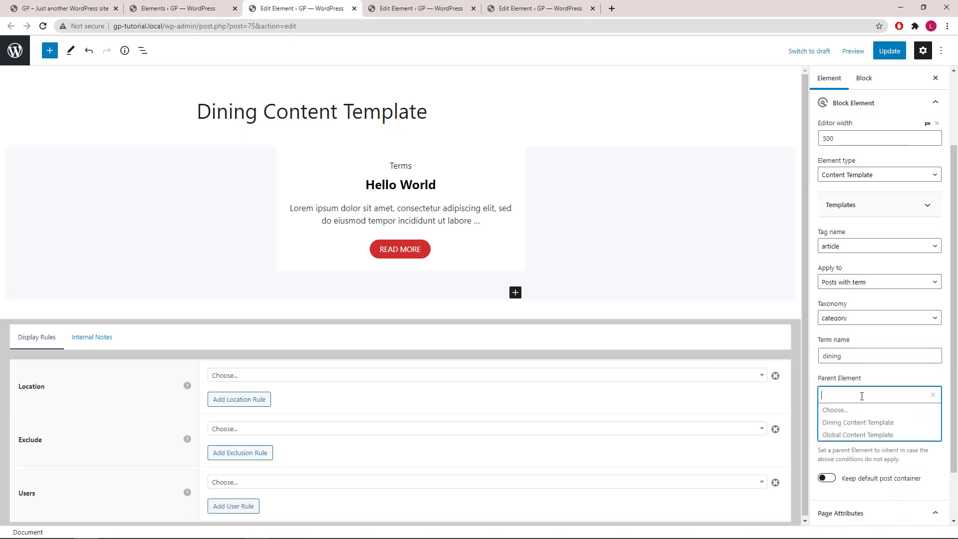
left_click(855, 435)
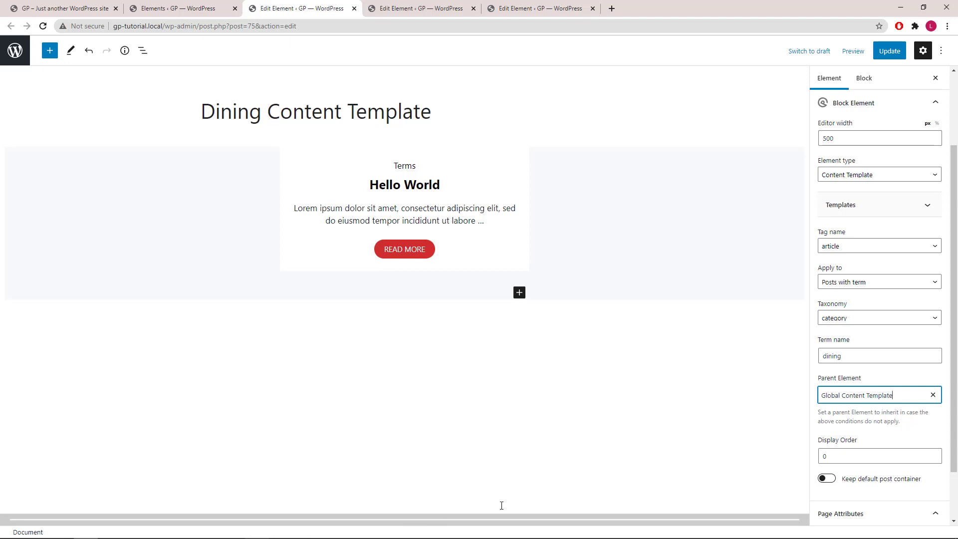
left_click(882, 55)
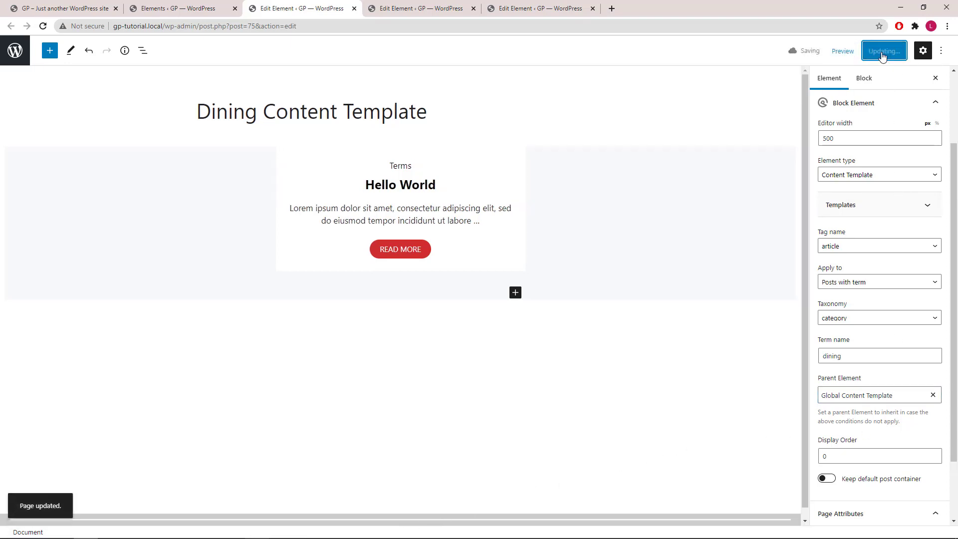
Reload the blog front page to show Dining posts as centred white cards.
left_click(79, 8)
right_click(109, 148)
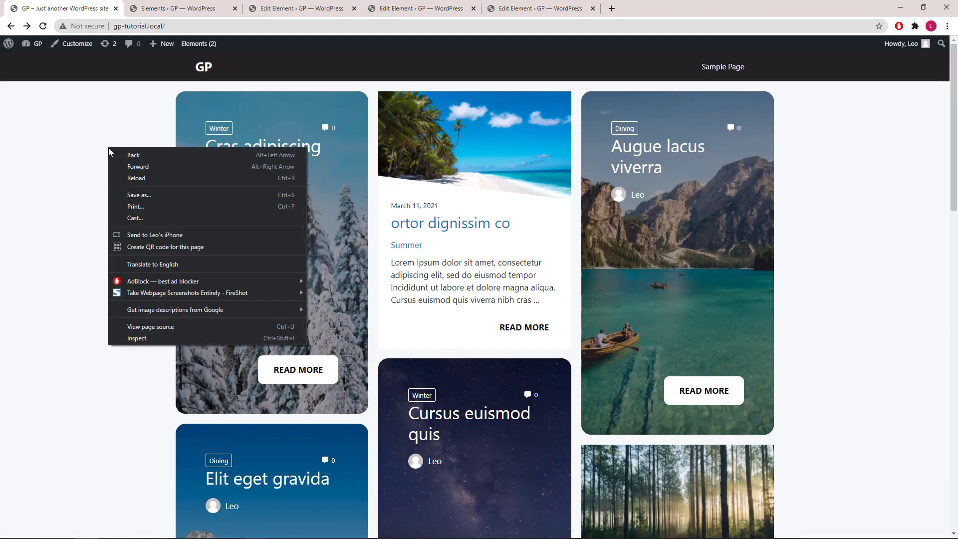
left_click(131, 176)
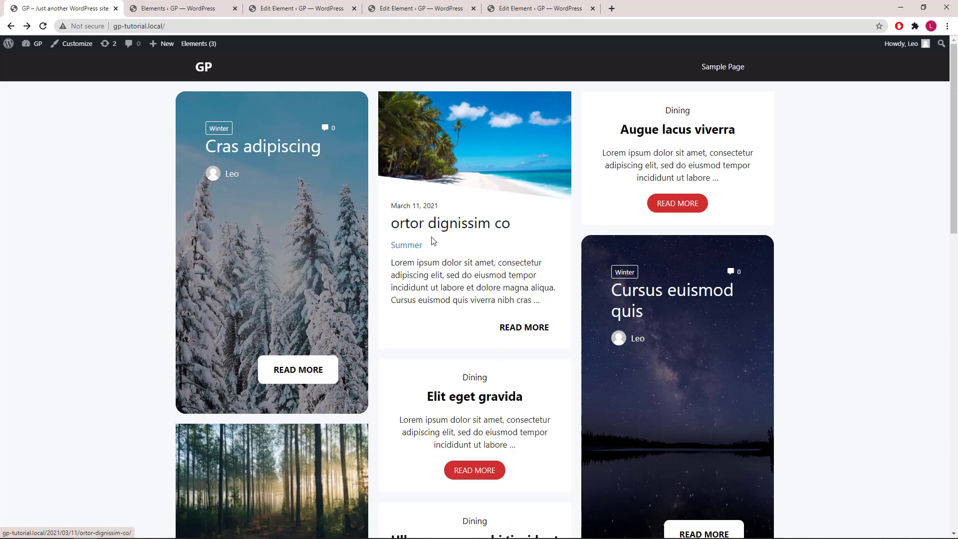
Check the Winter, Summer and Dining category archives, returning home after each.
left_click(226, 133)
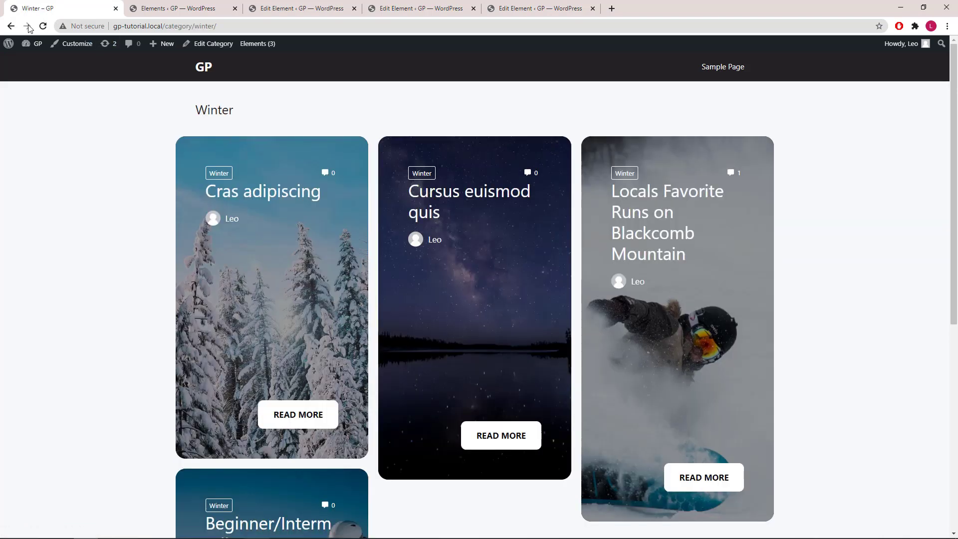
left_click(11, 26)
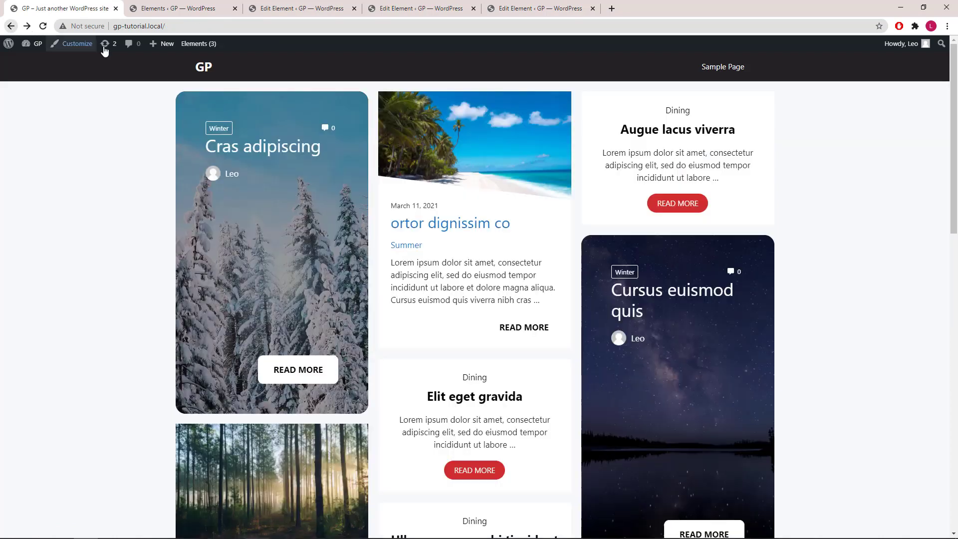
left_click(402, 244)
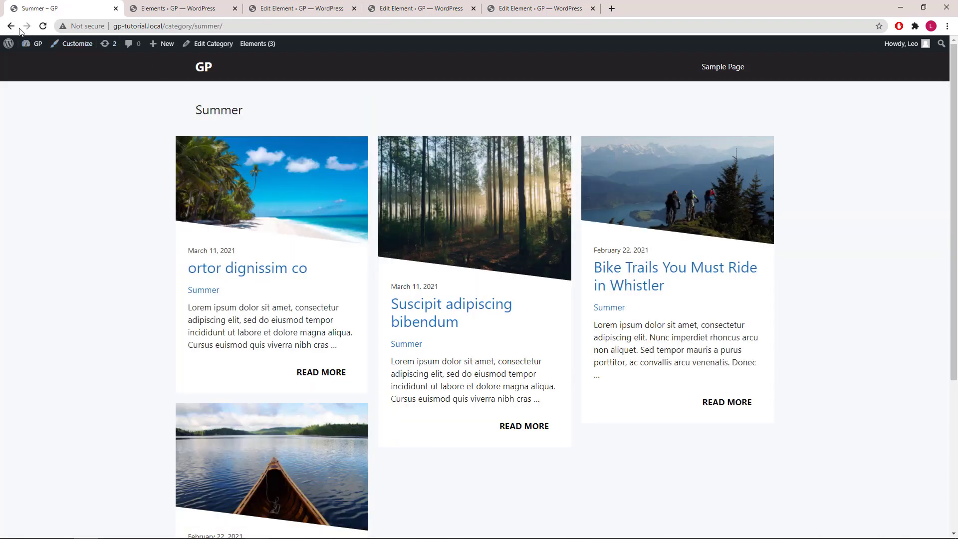
left_click(11, 26)
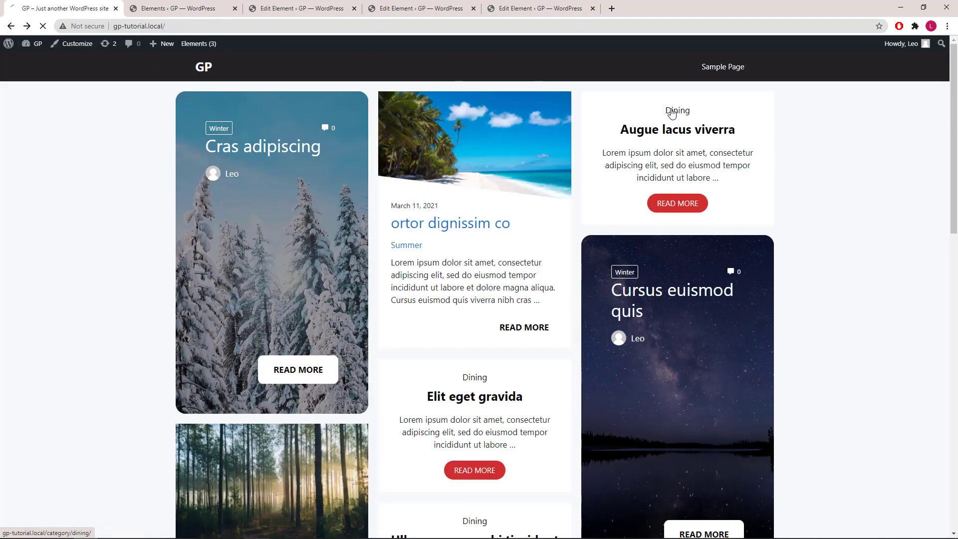
left_click(672, 111)
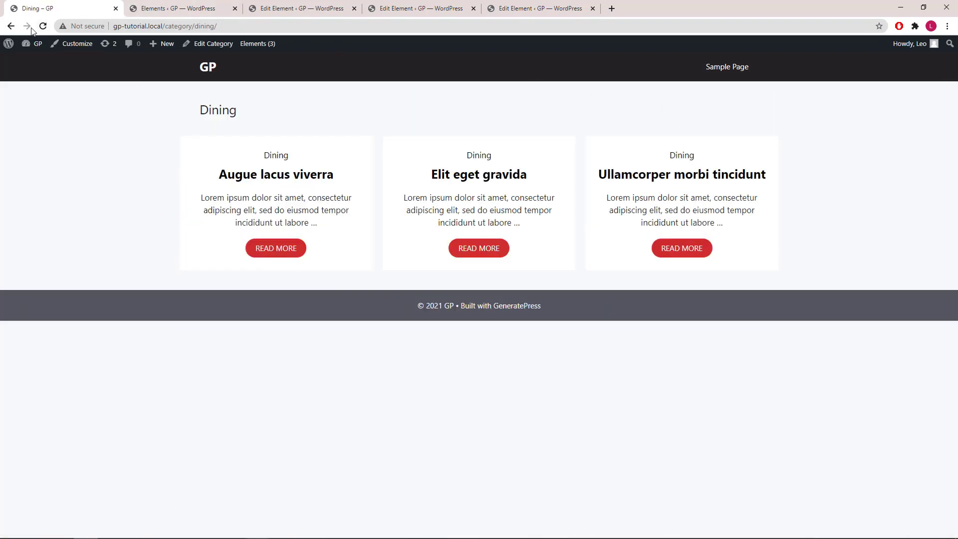
left_click(11, 26)
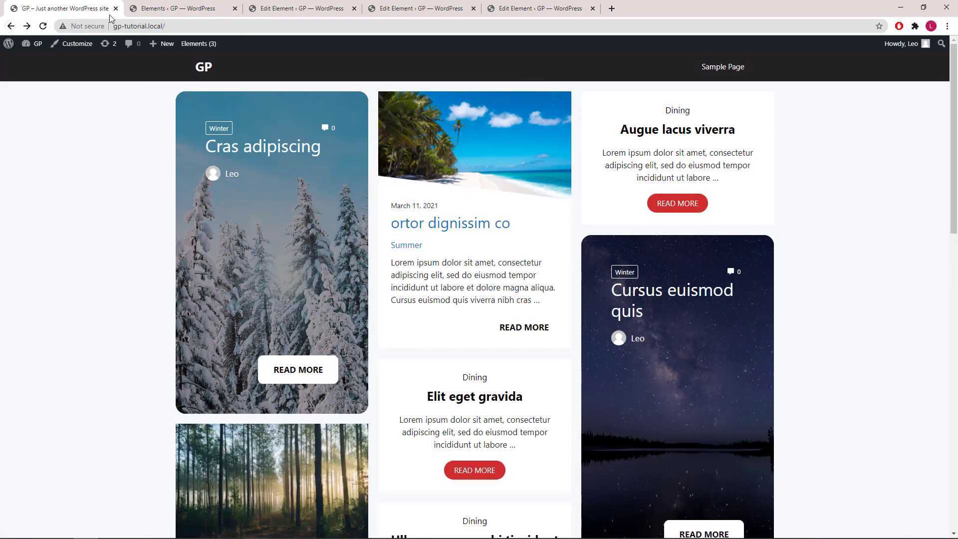
Reload the Elements list, then go back to the Dining Content Template editor.
left_click(145, 11)
right_click(362, 259)
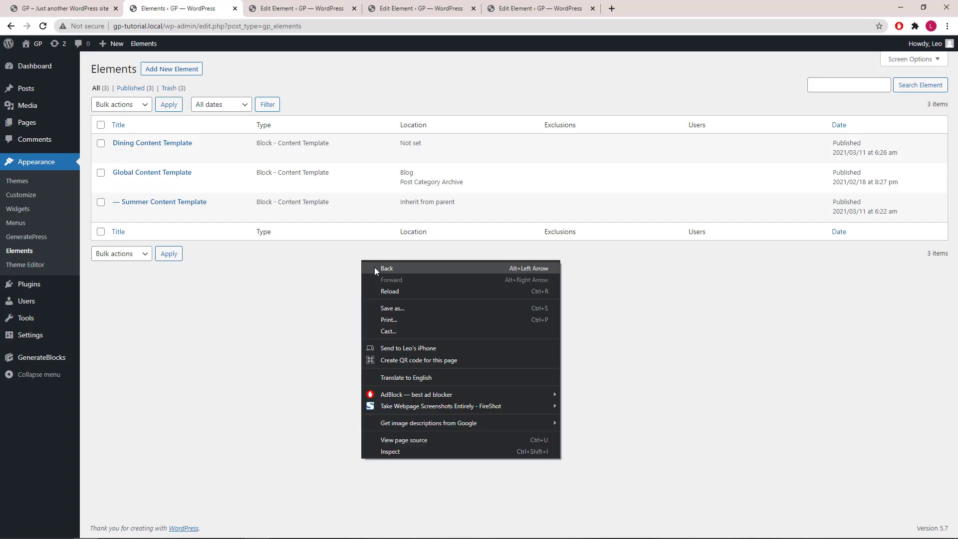
left_click(389, 293)
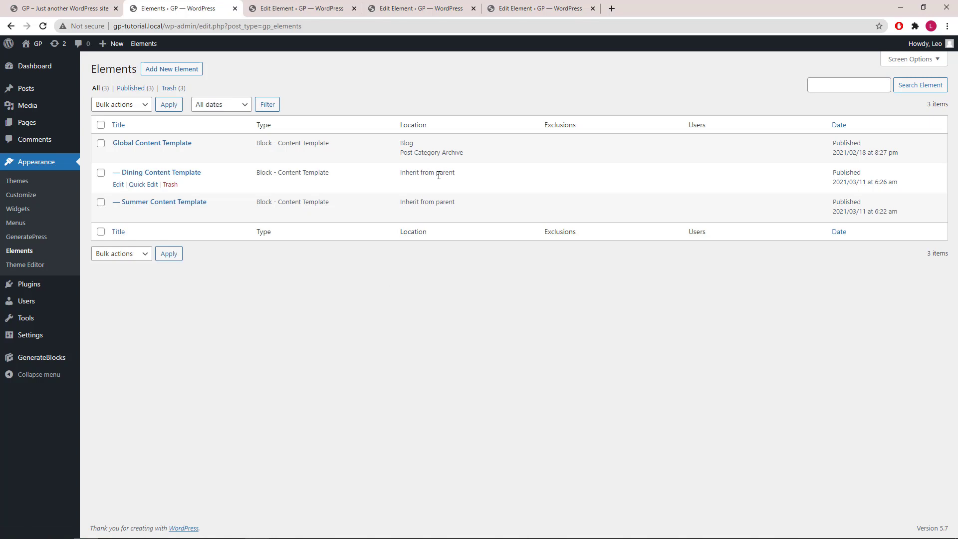
left_click(300, 8)
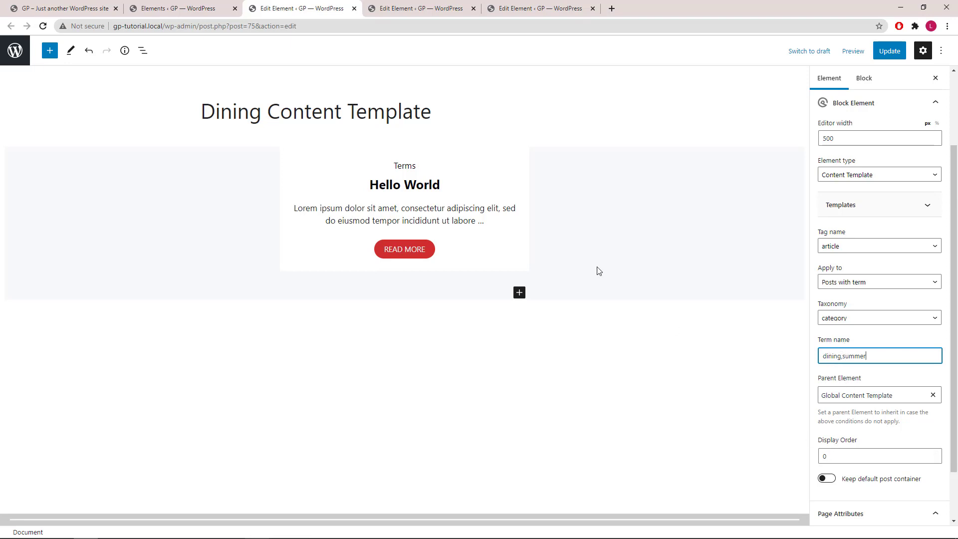
Save the Dining template with term names 'dining,summer' and move to the Summer Content Template.
left_click(875, 52)
left_click(430, 9)
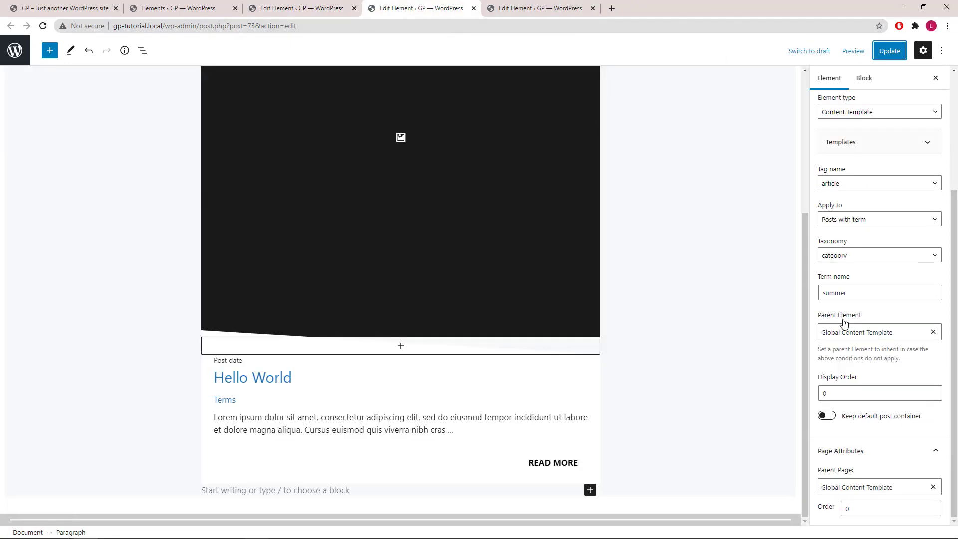
Set the Summer Content Template's Display Order to 1 and save it.
double_click(821, 393)
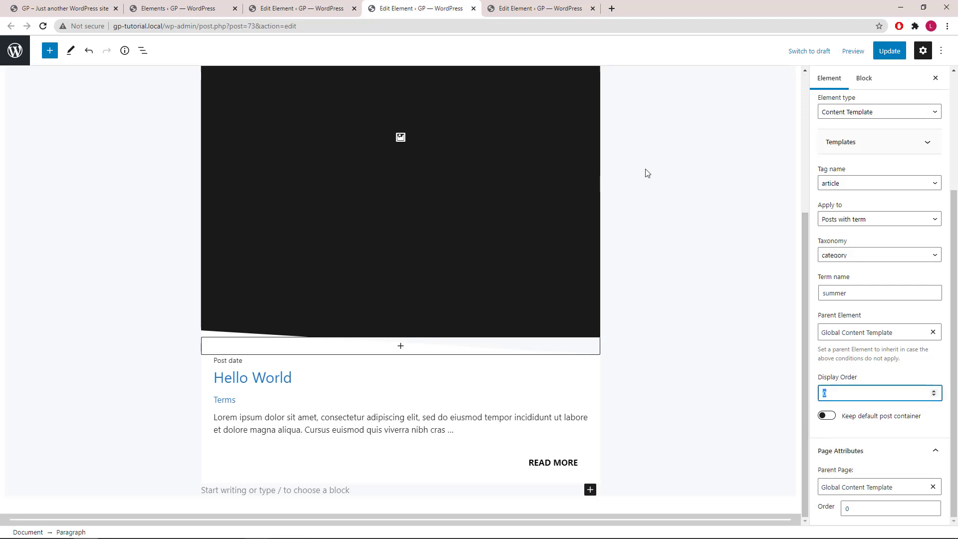
left_click(888, 53)
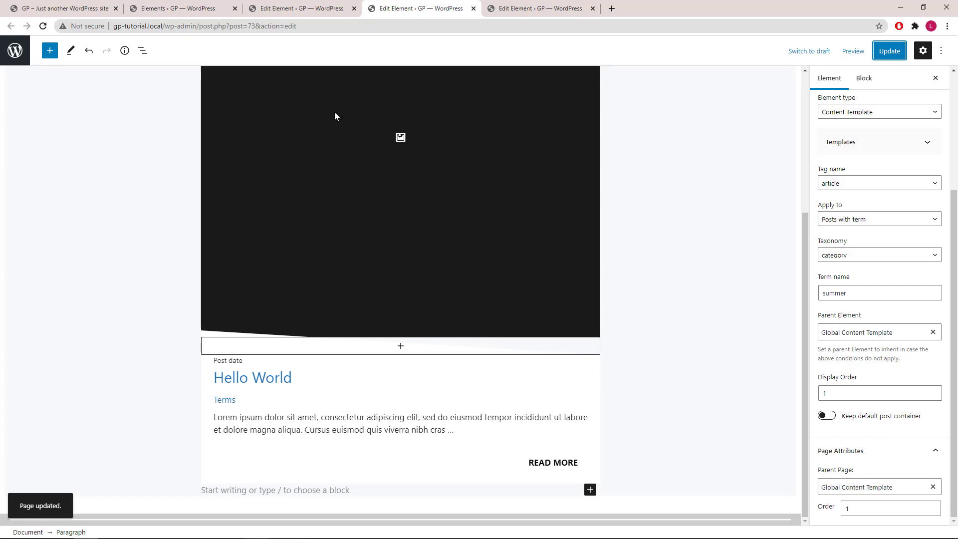
Reload the blog front page and scroll the grid to confirm Summer posts match the Dining cards.
left_click(79, 8)
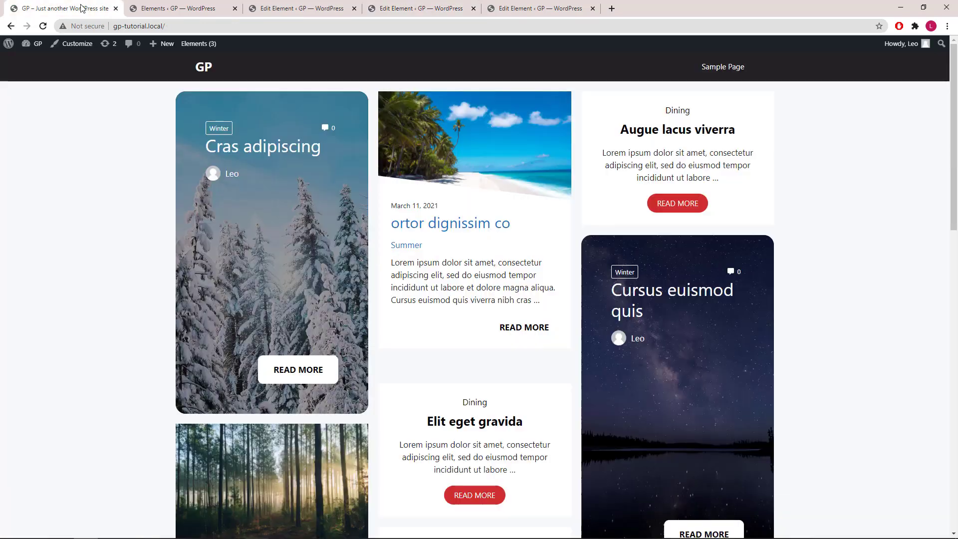
right_click(136, 132)
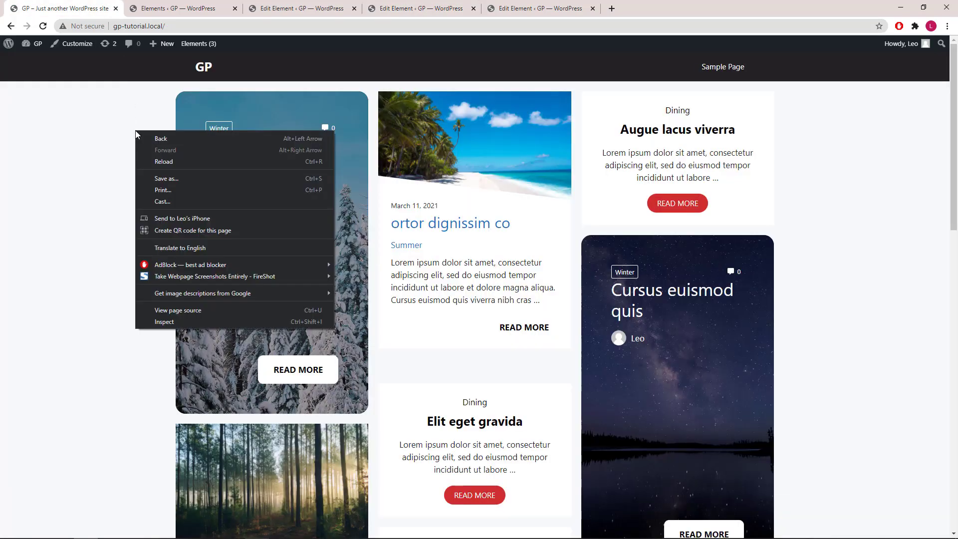
left_click(153, 162)
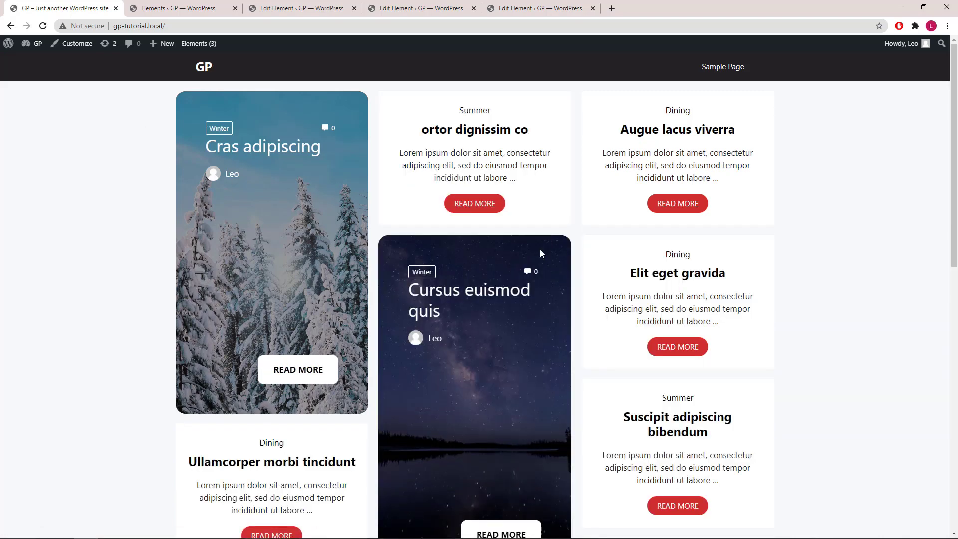
scroll(540, 250, "down", 6)
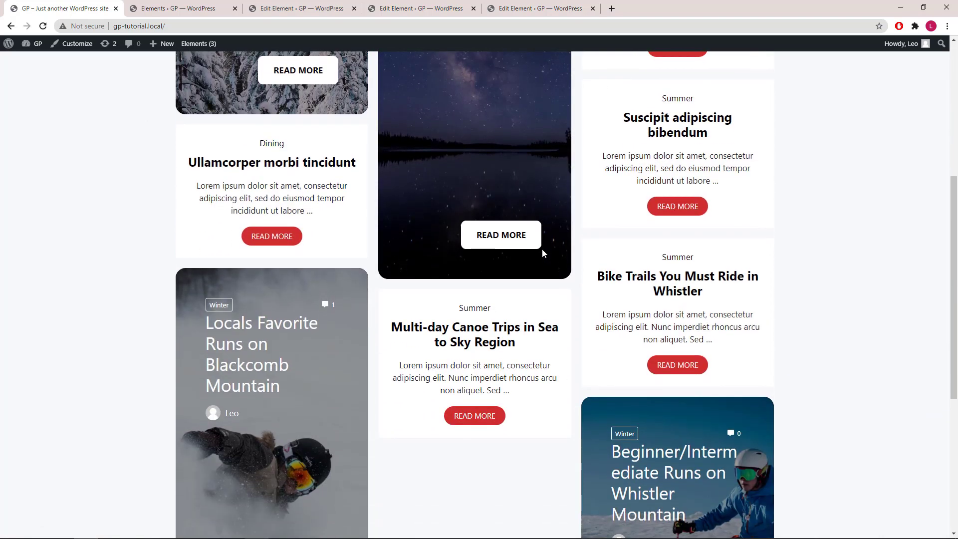
scroll(541, 248, "up", 6)
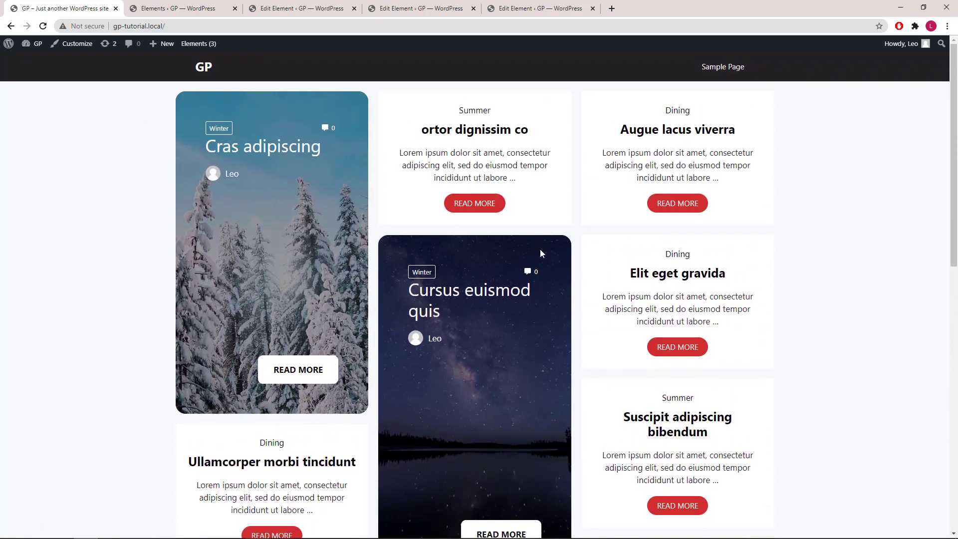